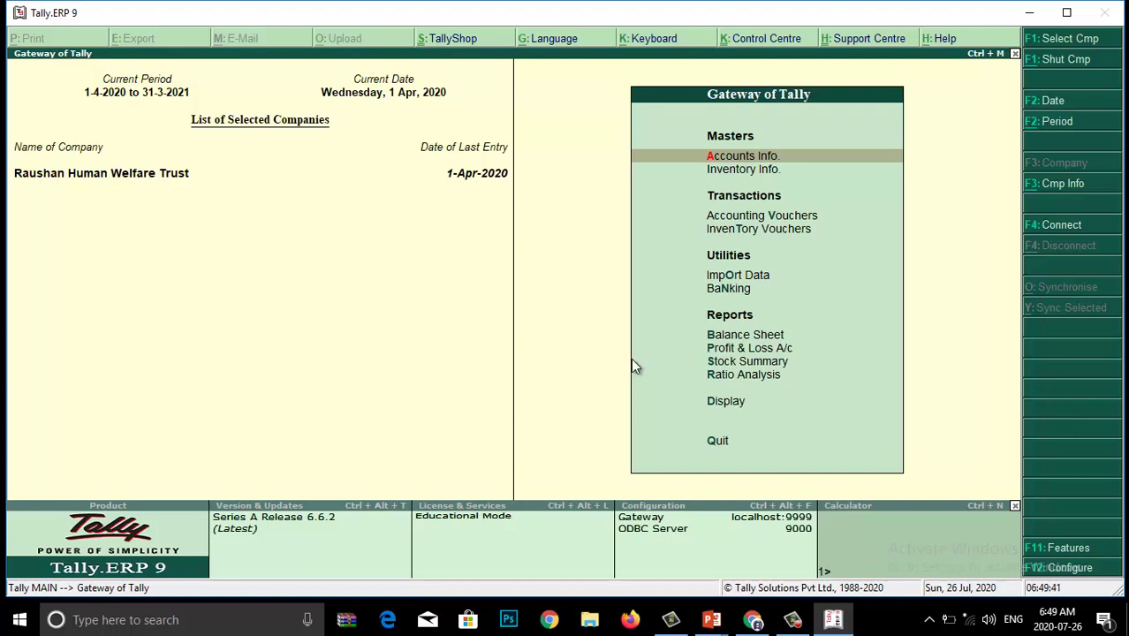
- Start creating a single stock group in the inventory masters and name it Spices(Masaala)
key(Down)
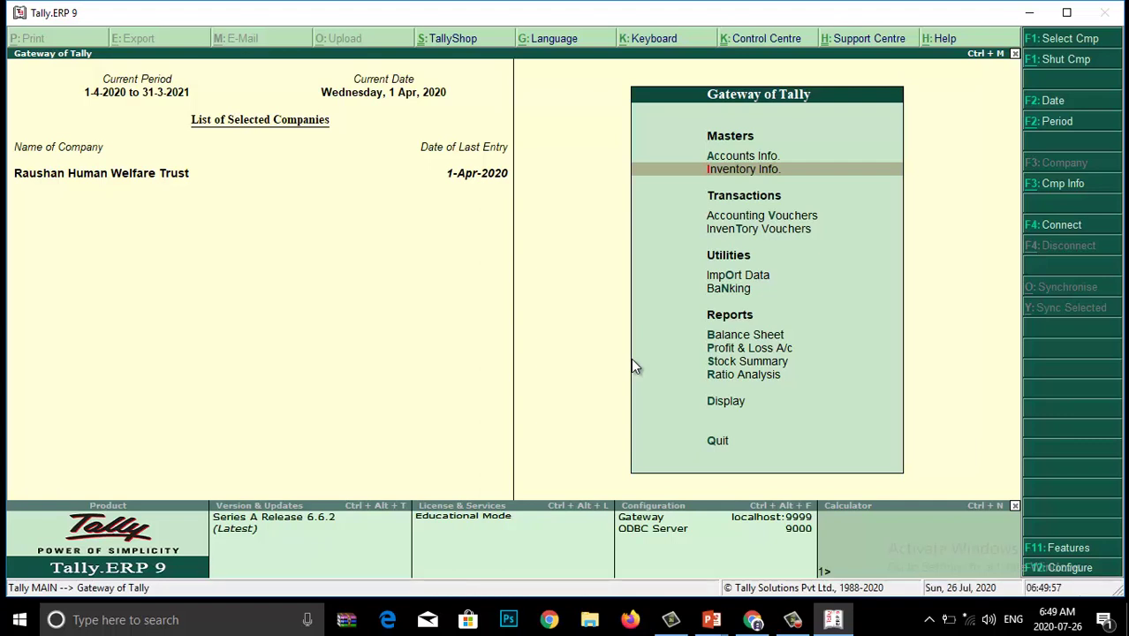
key(Return)
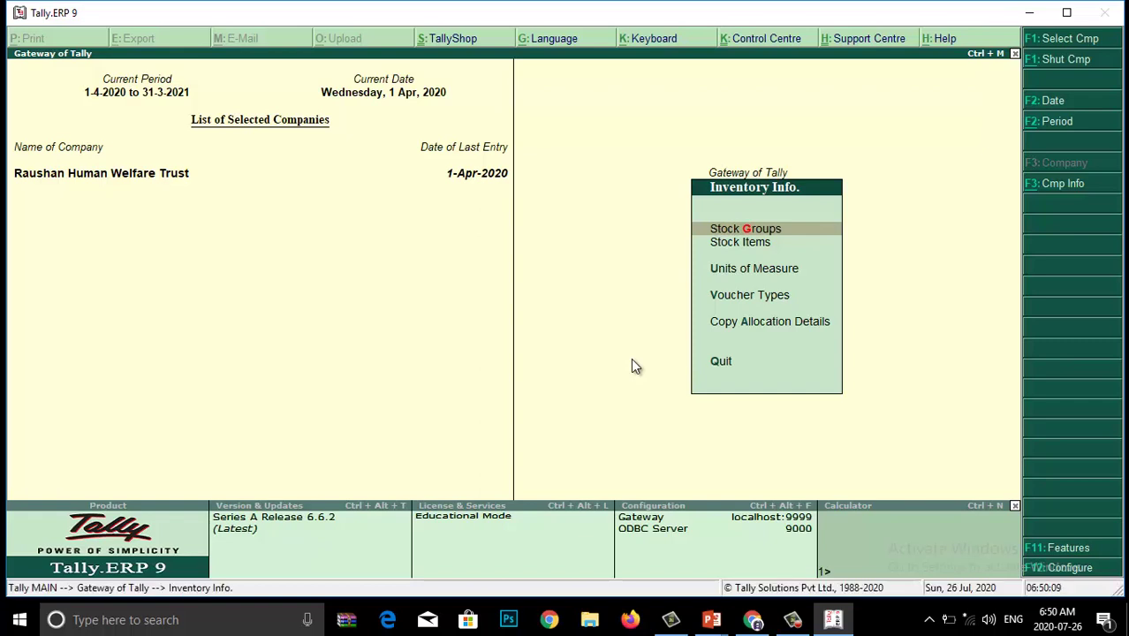
key(Return)
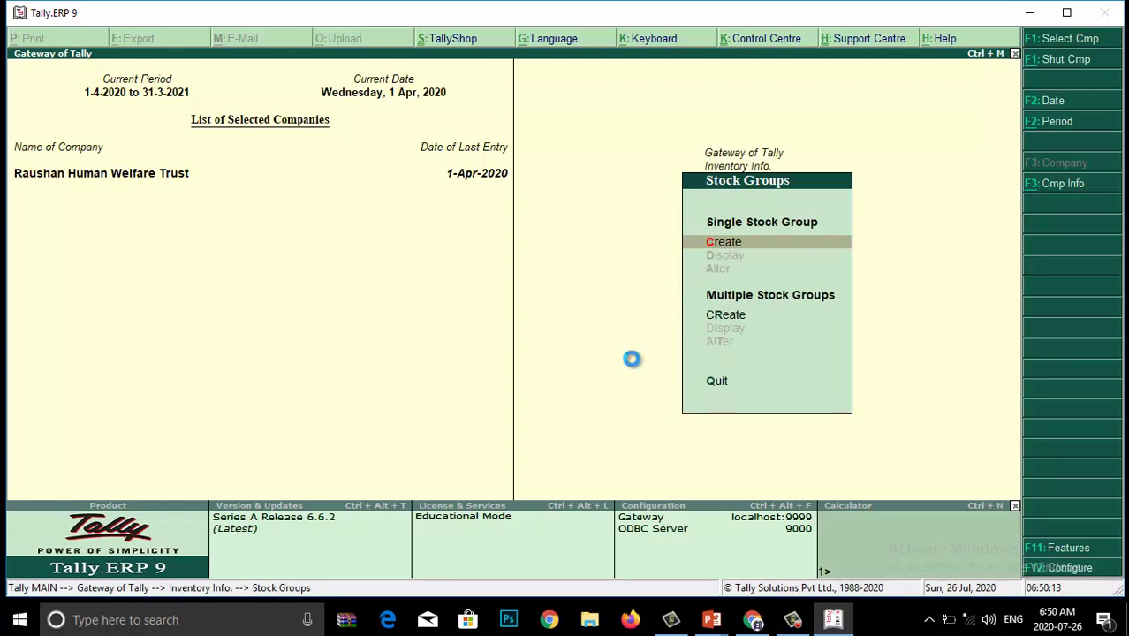
key(Return)
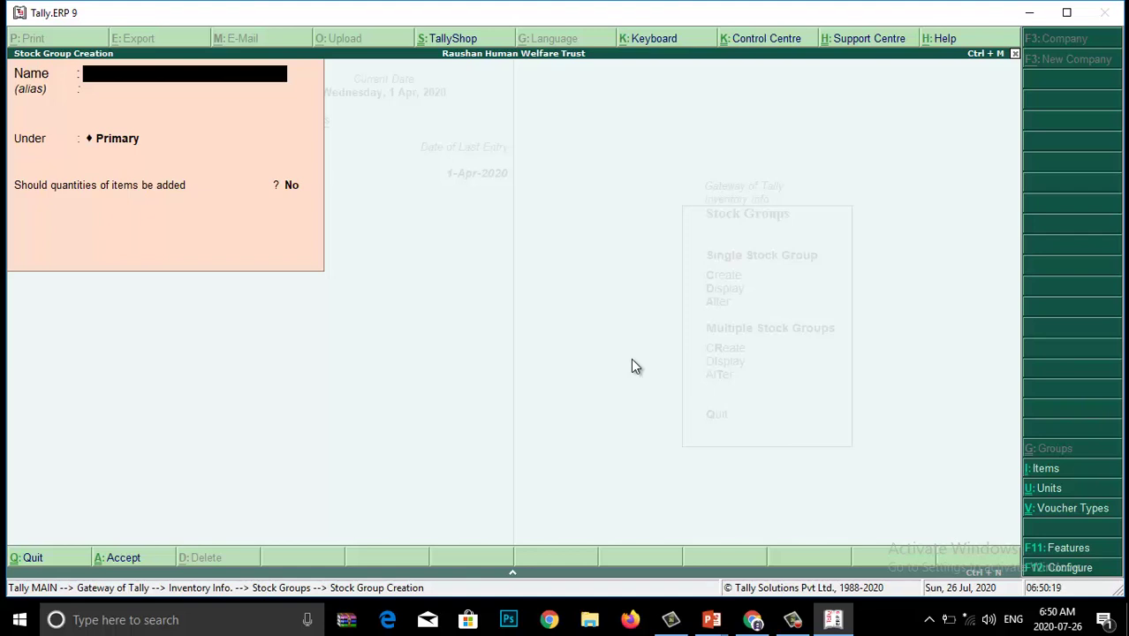
text(Spices(Masaala)
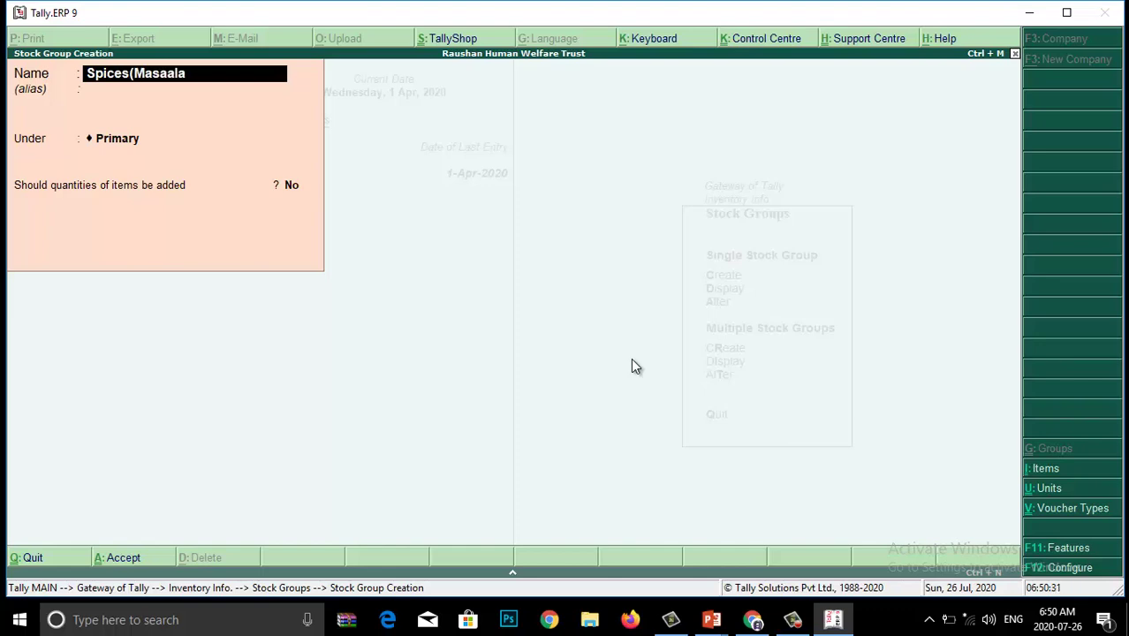
text())
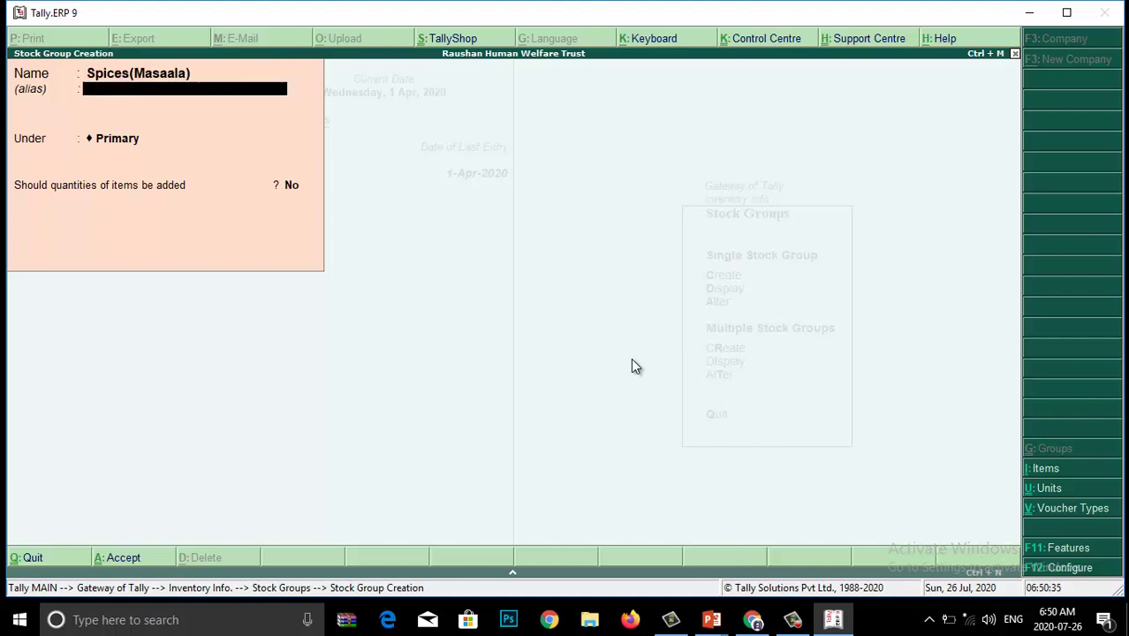
- Place the stock group under Primary without an alias, set quantities of items to be added to Yes, and save it
key(Return)
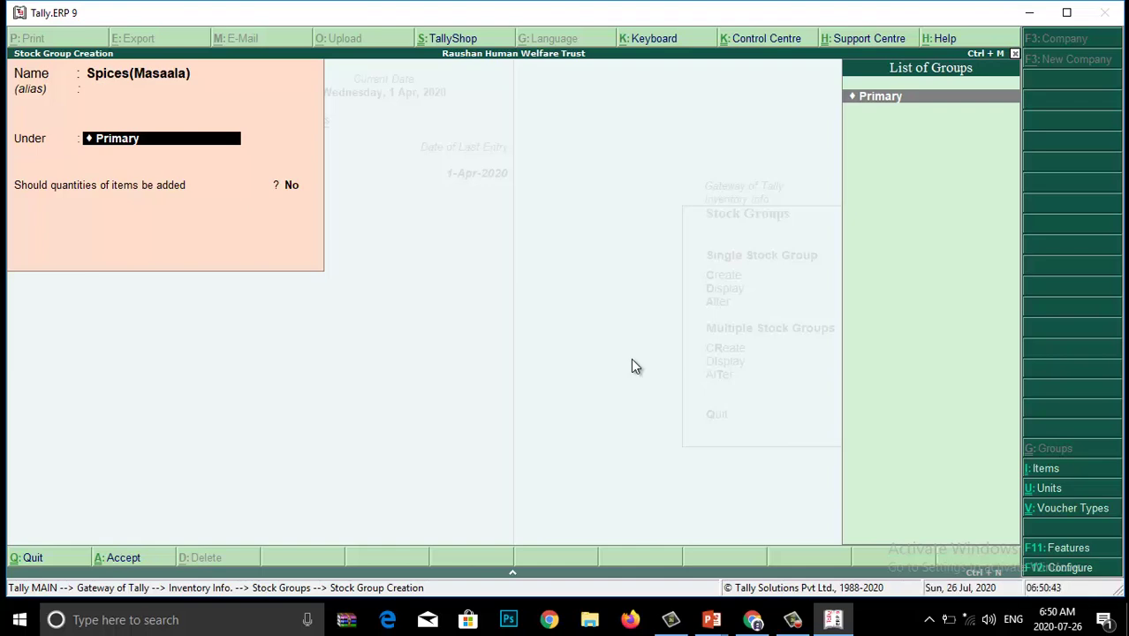
key(Return)
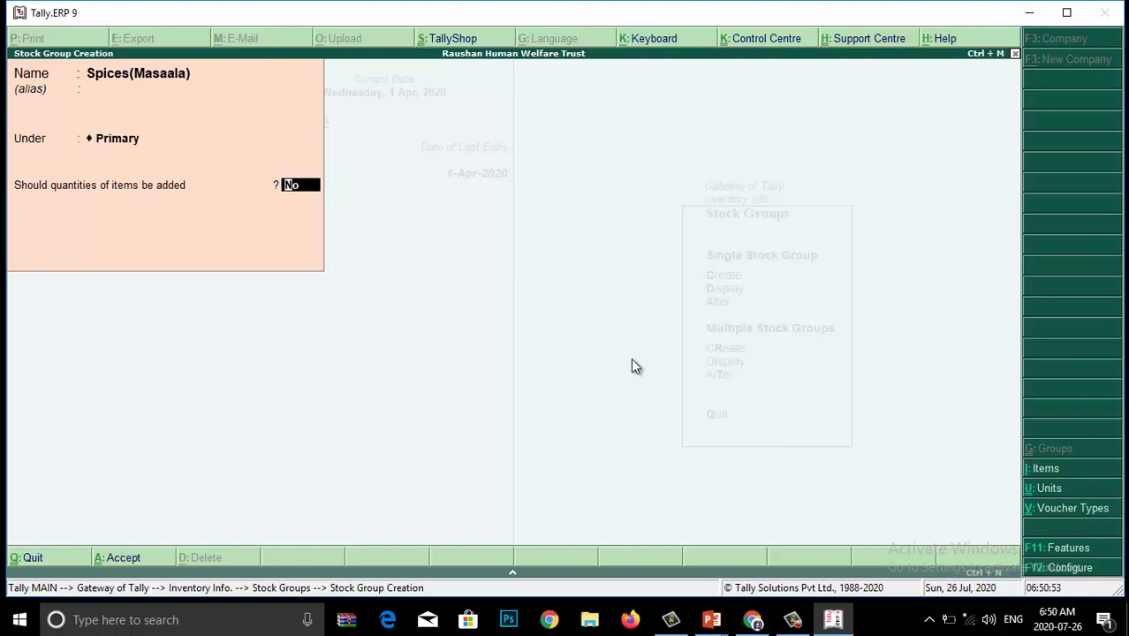
text(y)
key(Return)
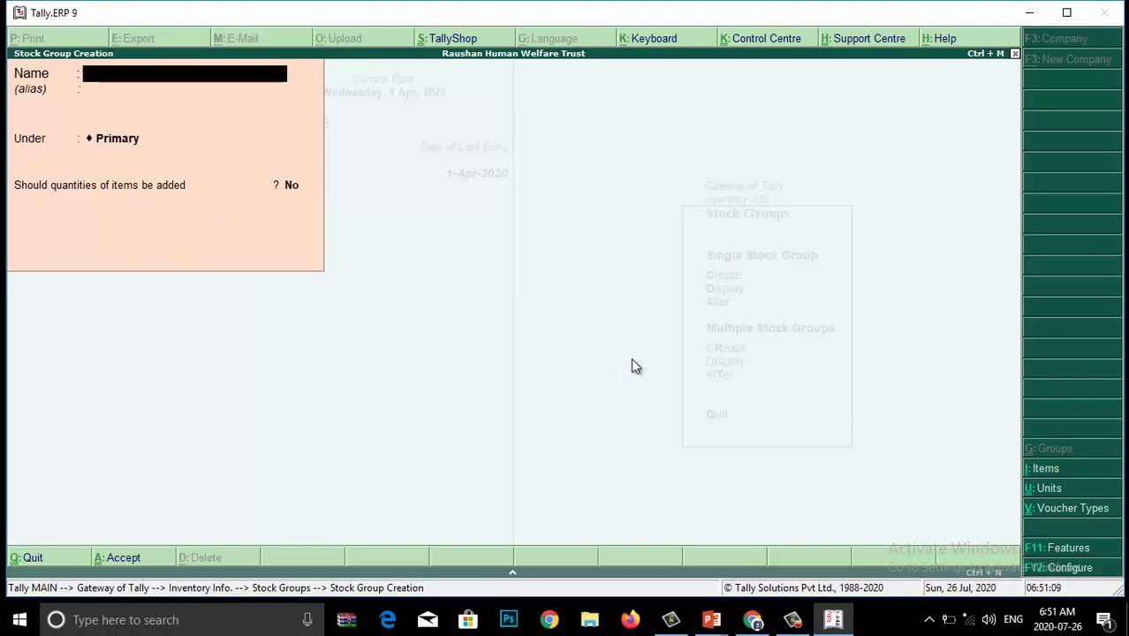
key(Escape)
key(y)
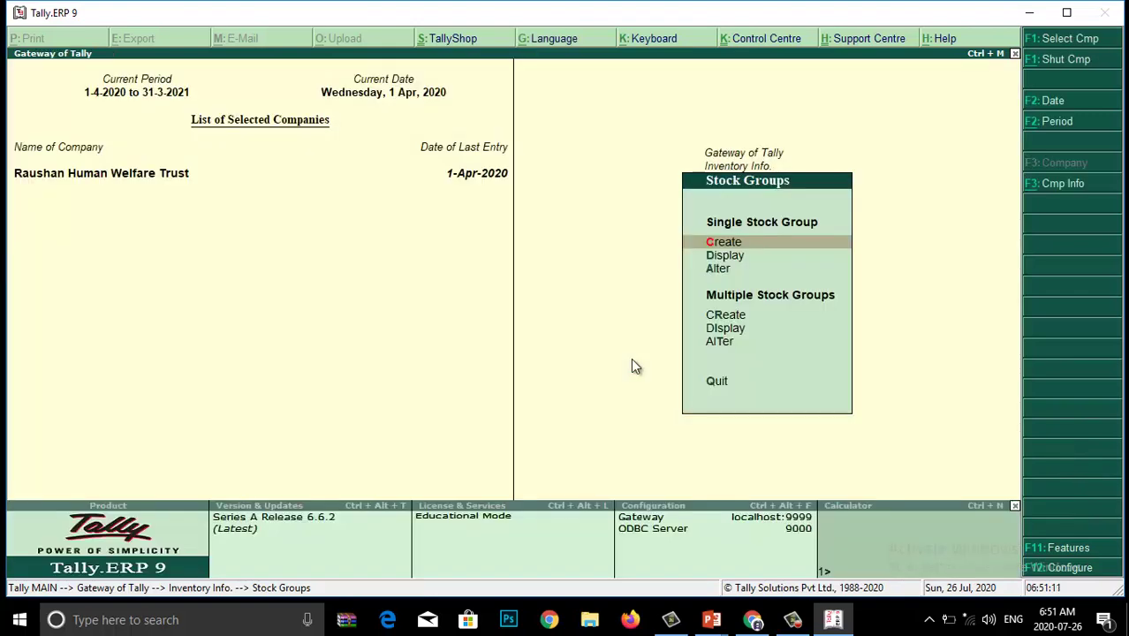
- Check the list of existing stock groups, then return to the inventory masters
key(Down)
key(Return)
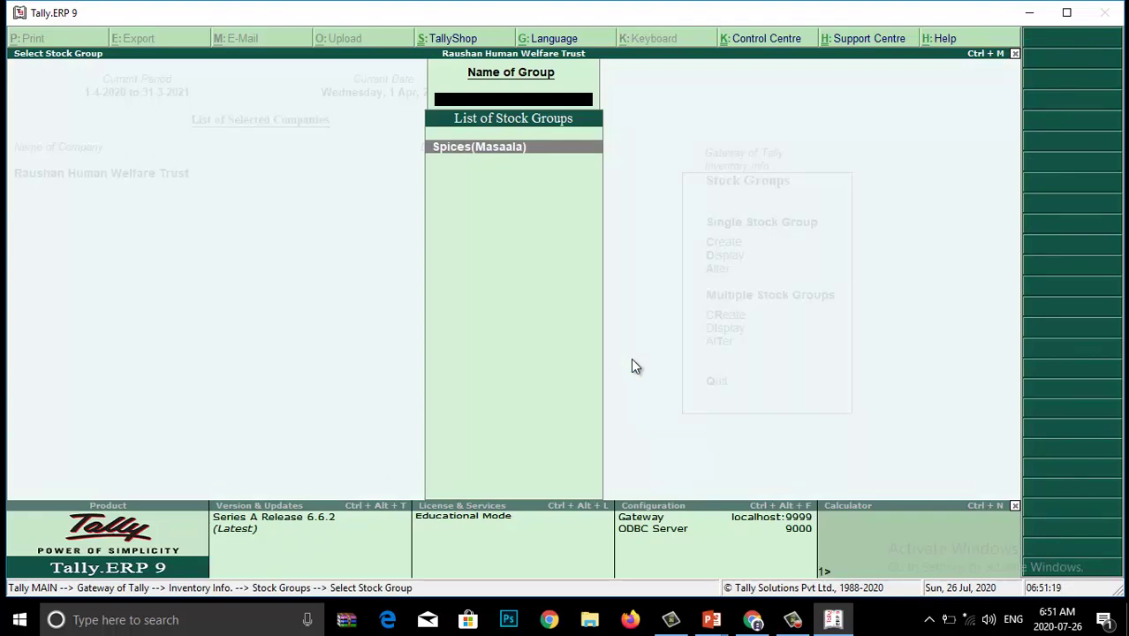
key(Escape)
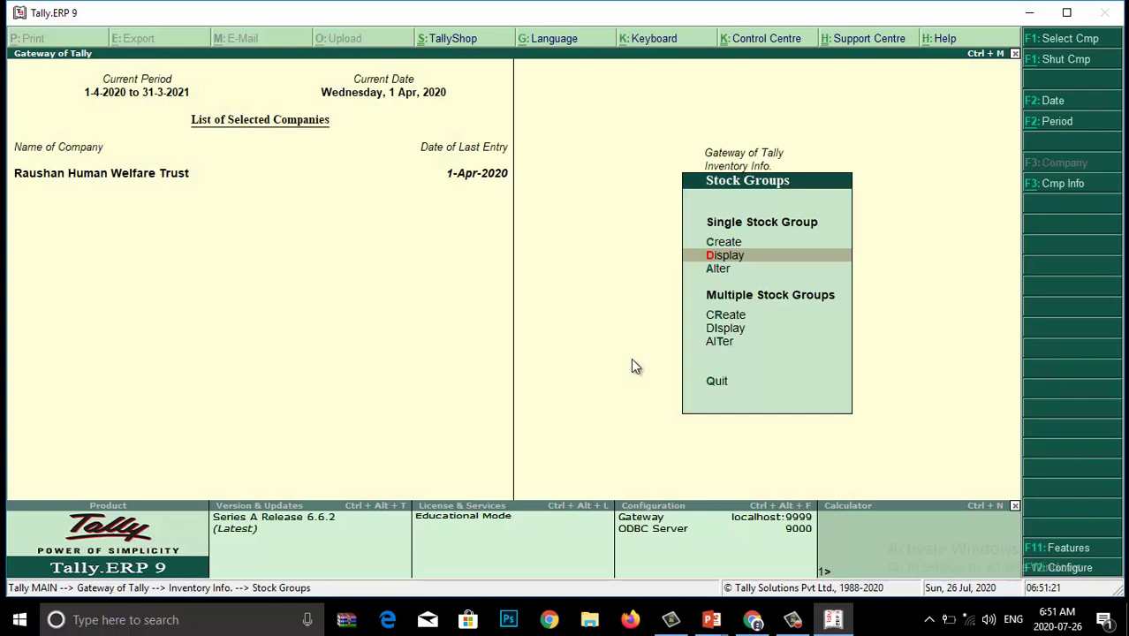
key(Escape)
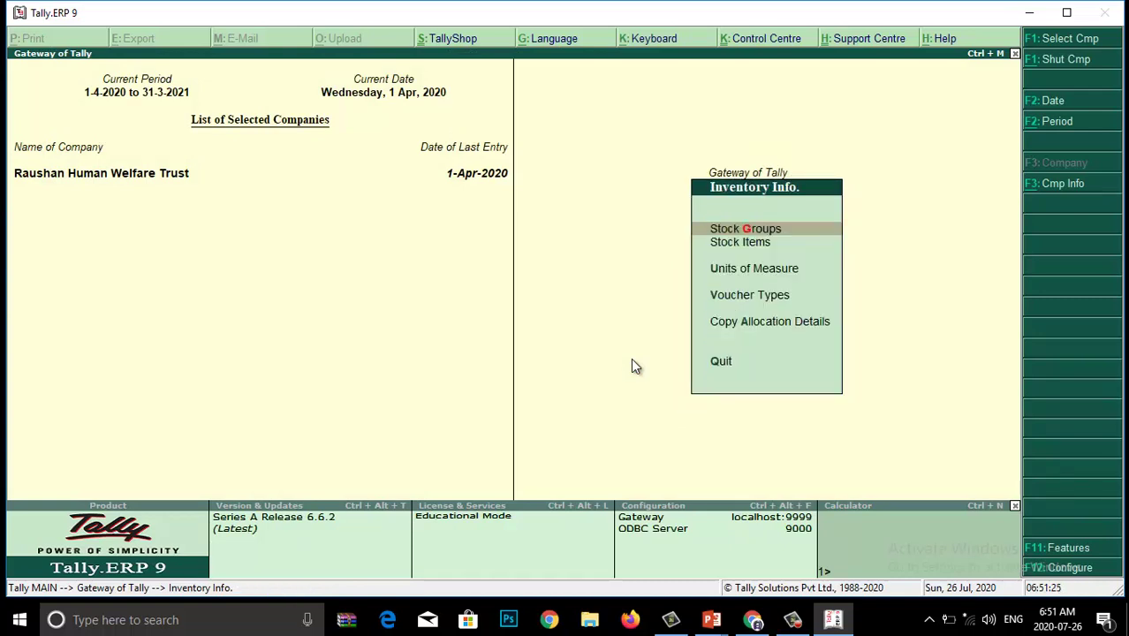
key(Down)
key(Return)
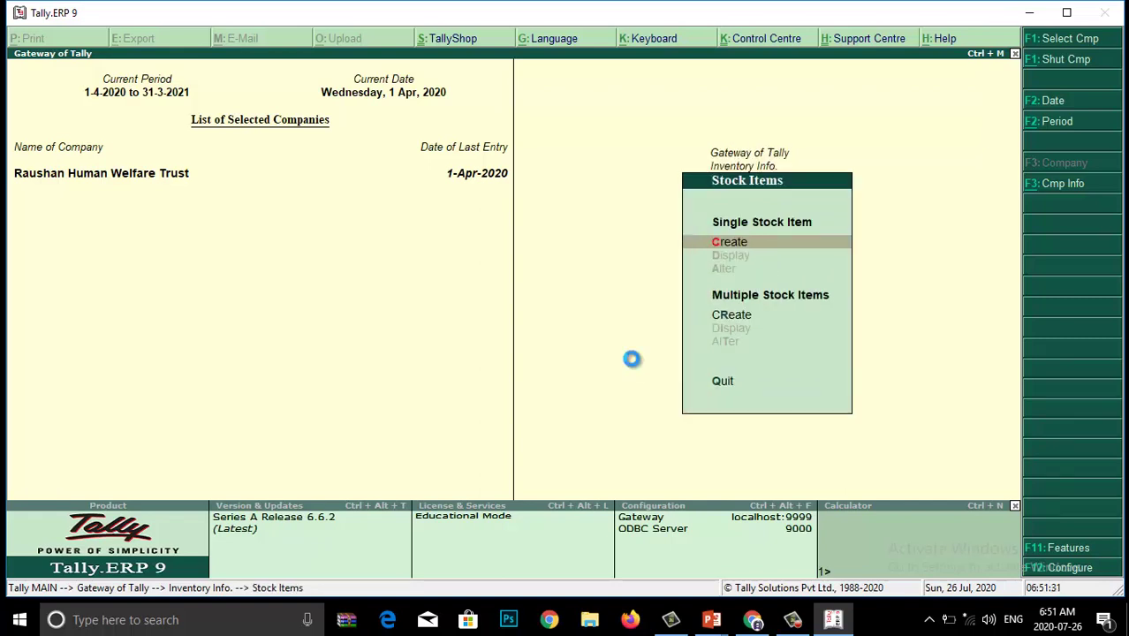
key(Return)
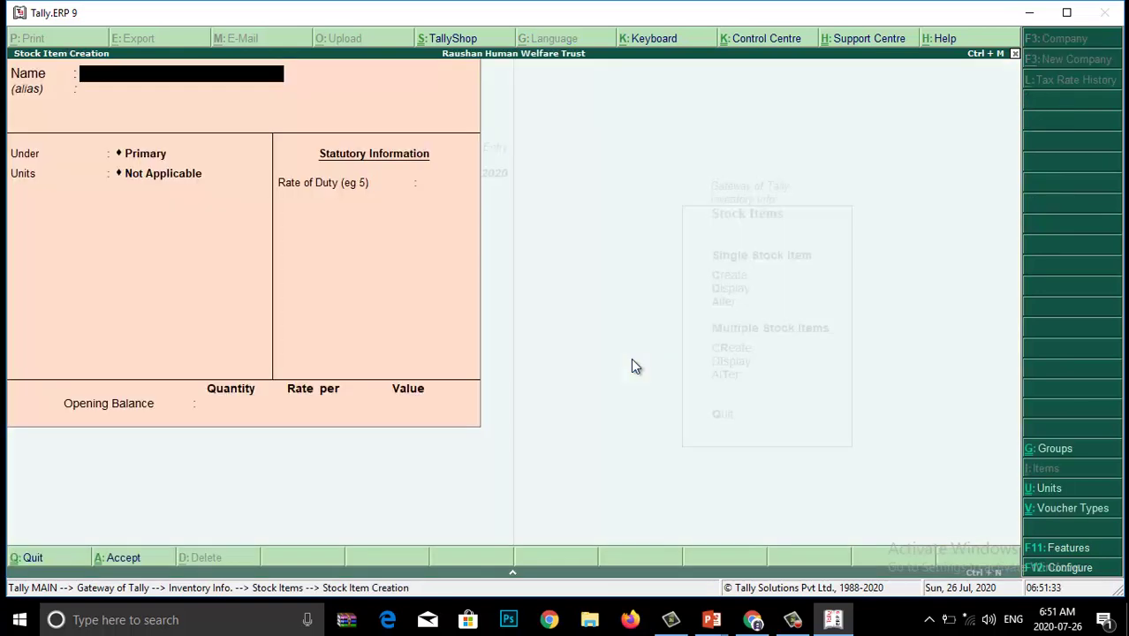
text(HaldiPo)
key(BackSpace)
key(BackSpace)
text(Pow)
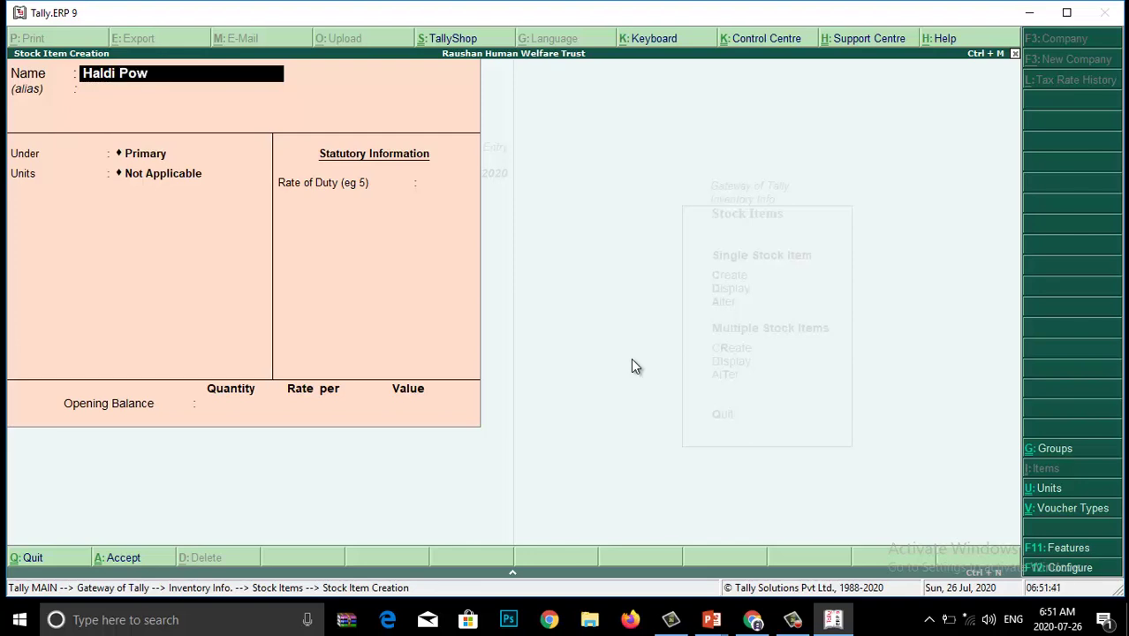
text(der)
key(Return)
key(Return)
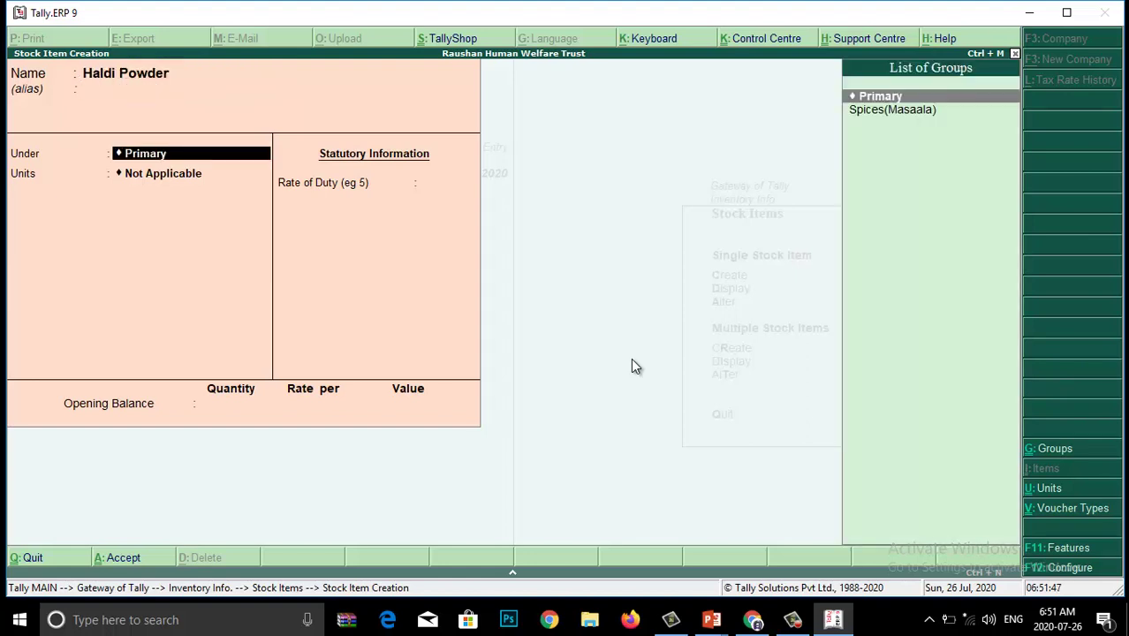
key(Down)
key(Return)
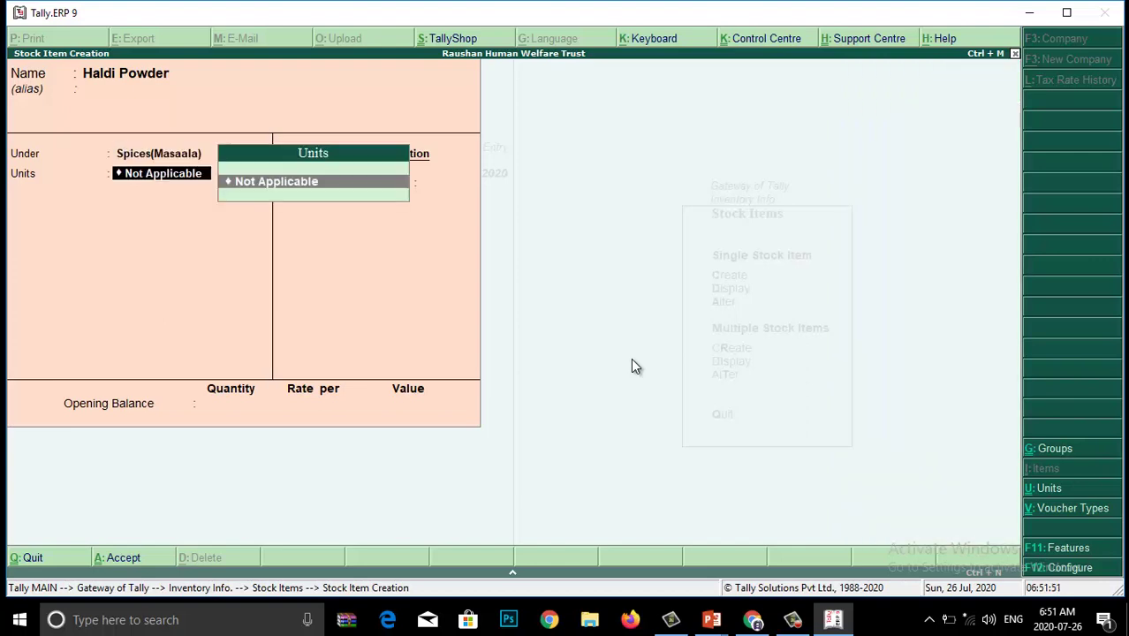
key(BackSpace)
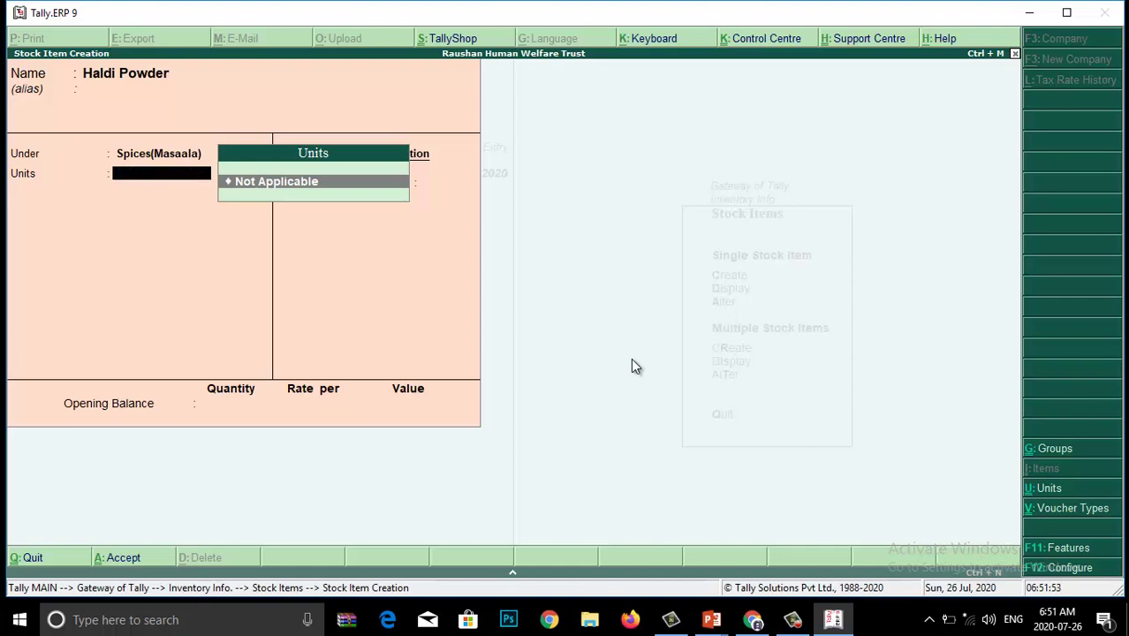
key(Escape)
key(Return)
key(Escape)
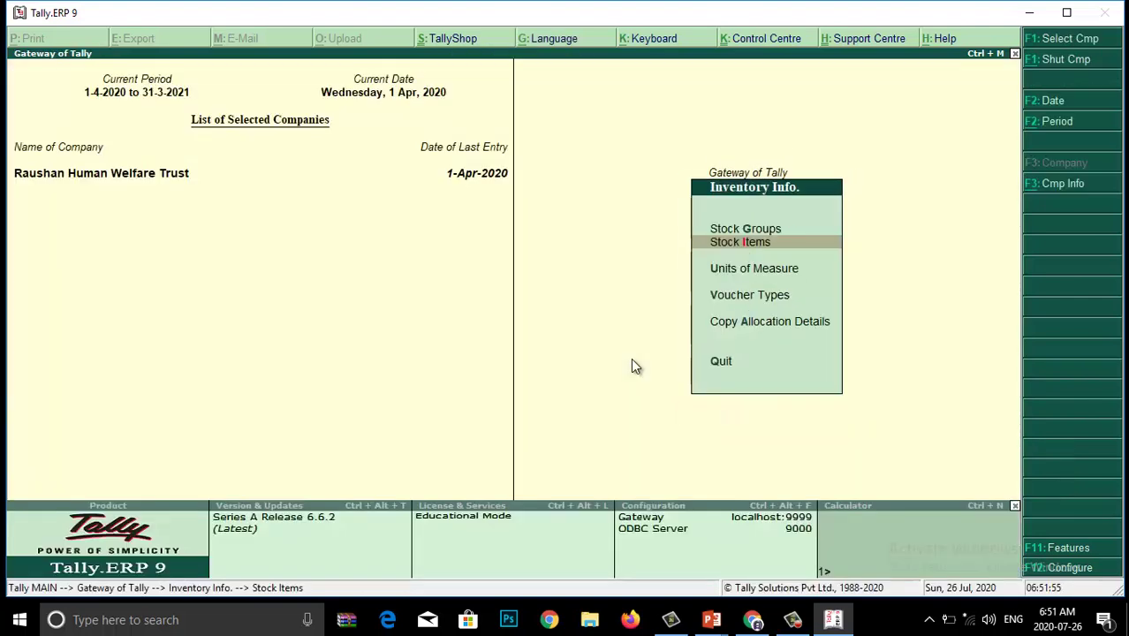
- Start creating a simple unit of measure with the symbol Kg and the formal name Kilogram
key(Down)
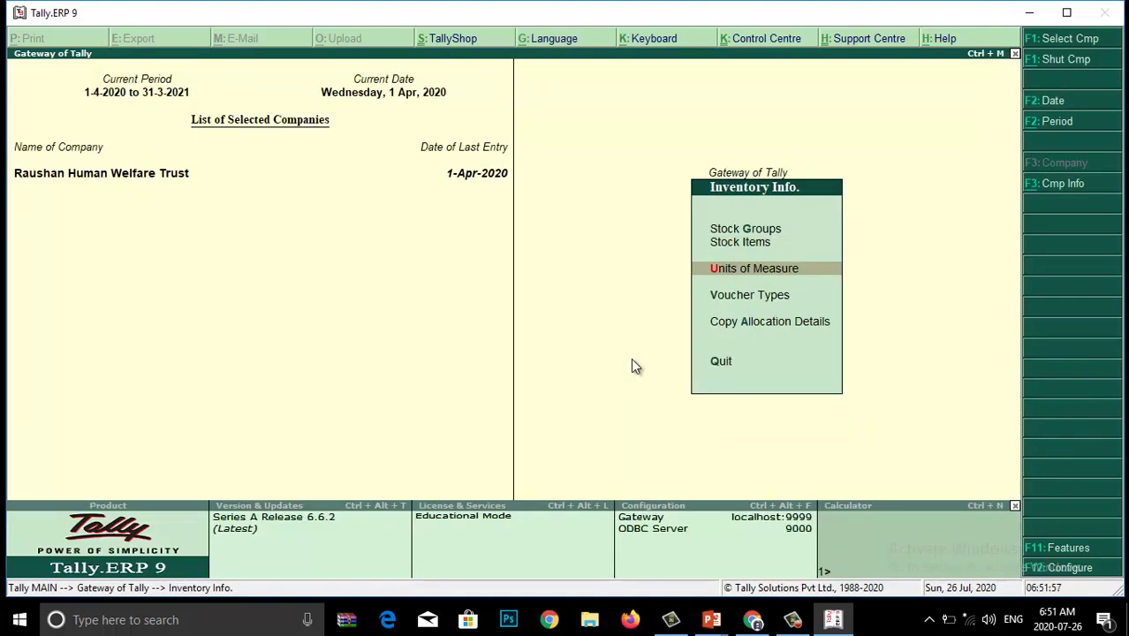
key(Return)
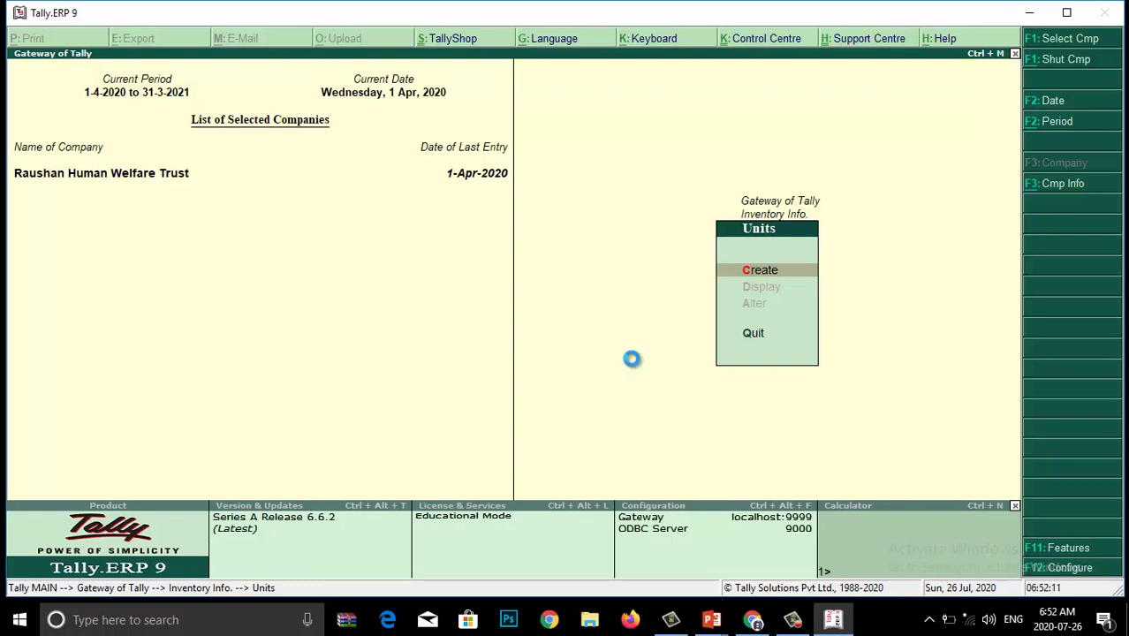
key(Return)
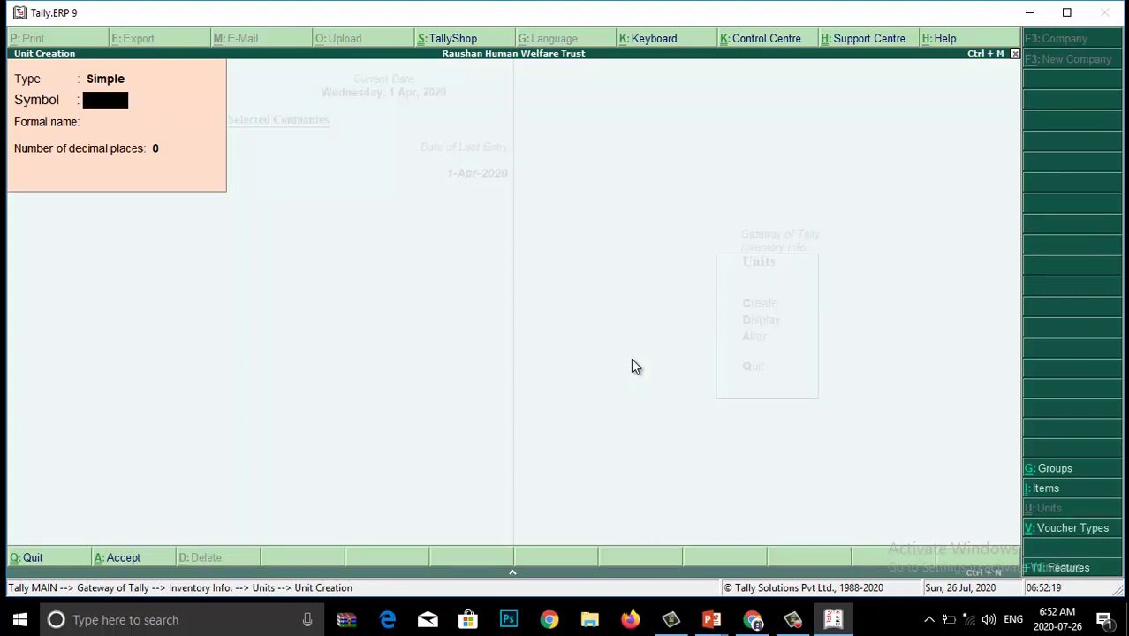
text(Kg)
key(Return)
key(Return)
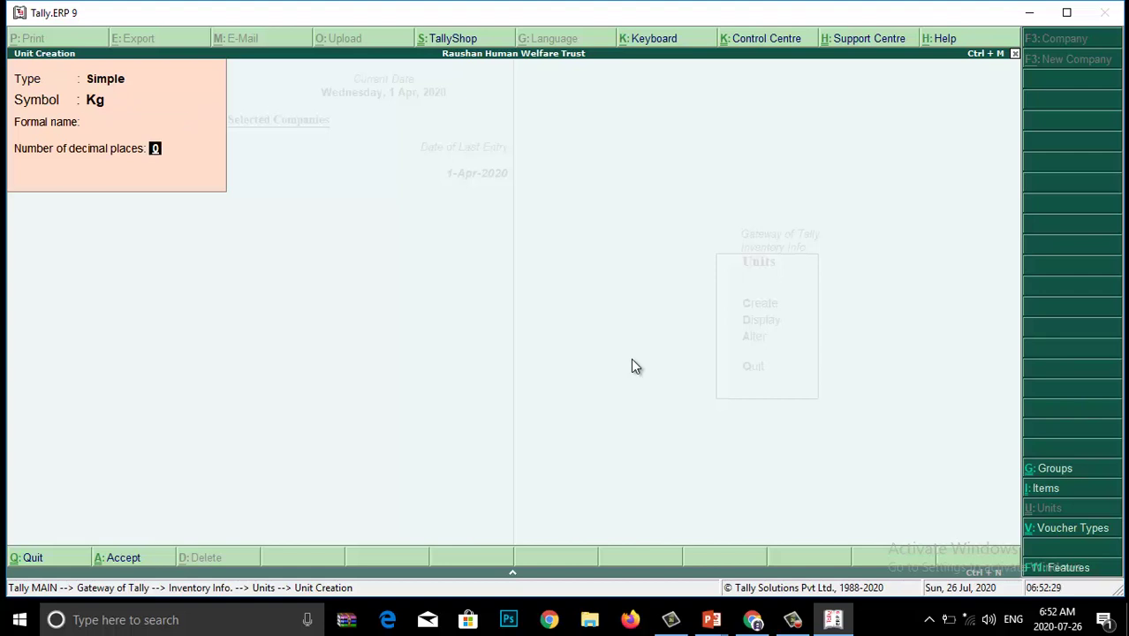
key(BackSpace)
text(Kilo)
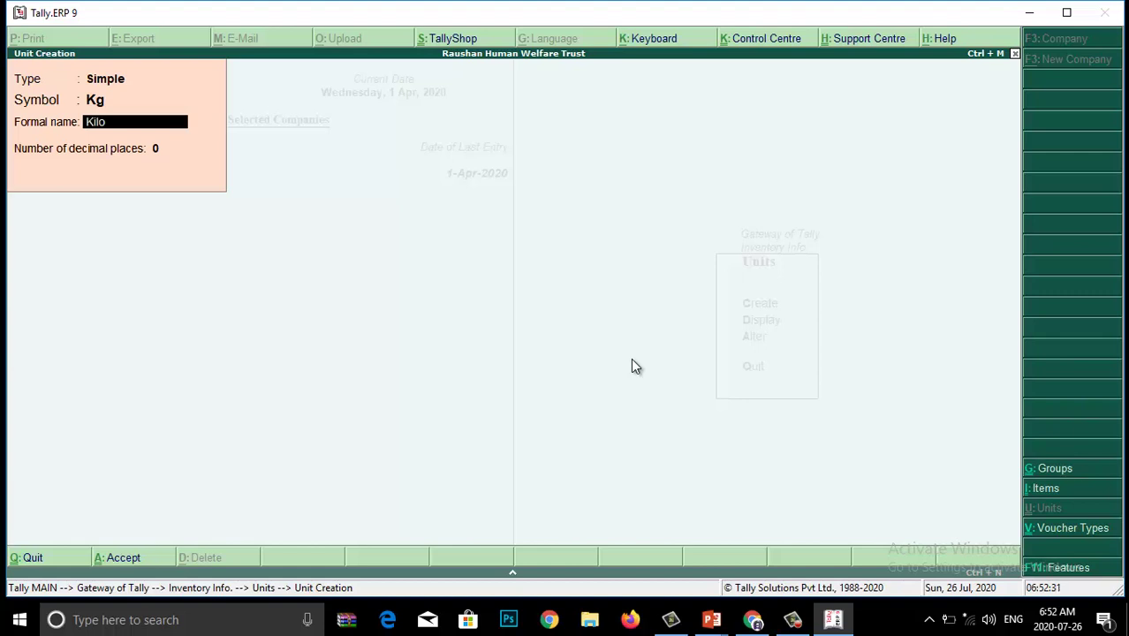
text(gram)
key(Return)
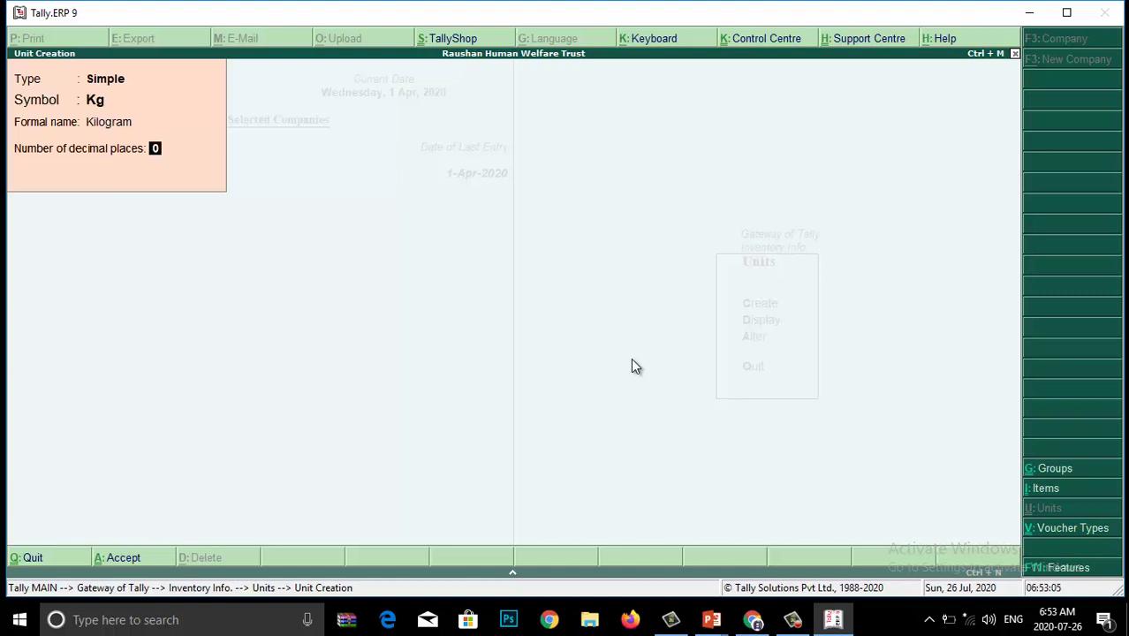
- Set the Kg unit's number of decimal places to 3 and save the unit
text(3)
key(Return)
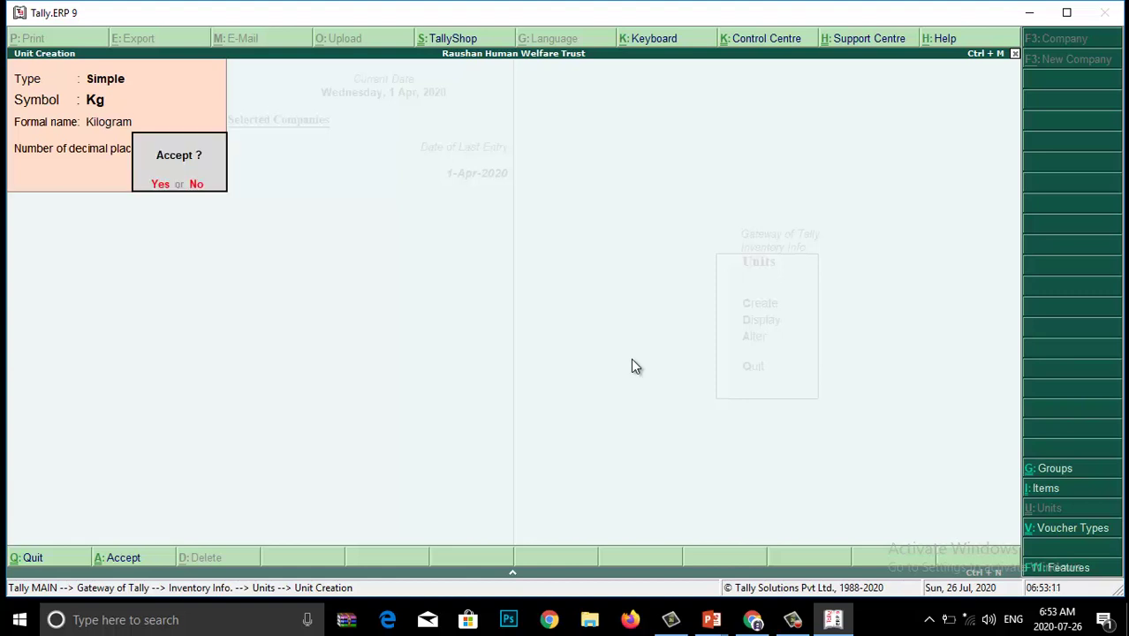
key(Return)
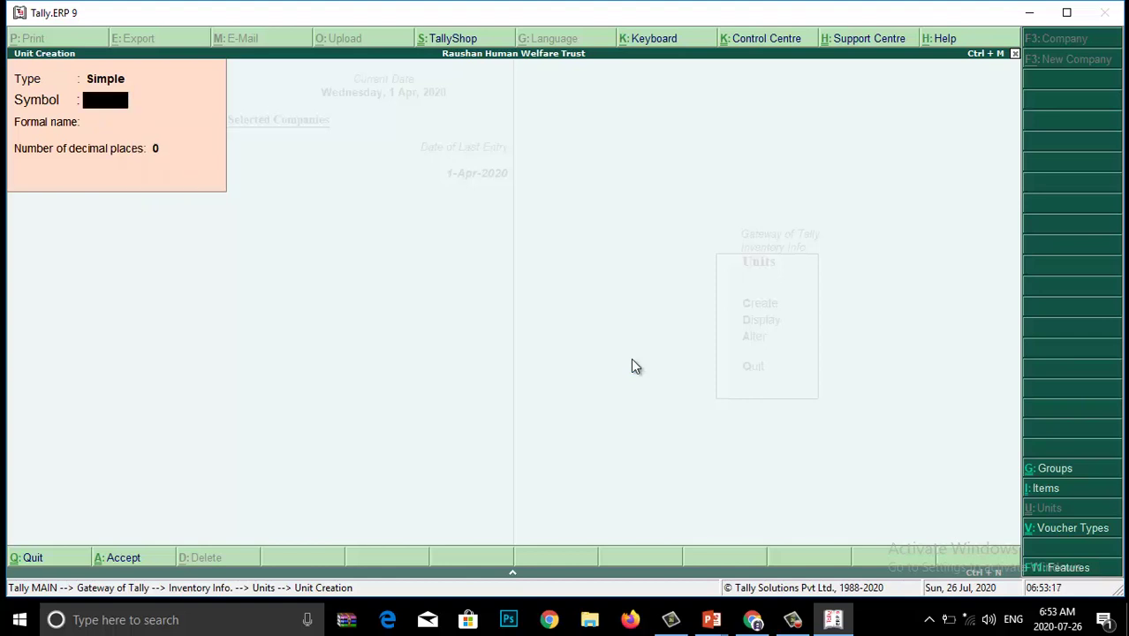
text(Gram)
key(BackSpace)
key(BackSpace)
key(BackSpace)
key(BackSpace)
key(BackSpace)
text(D)
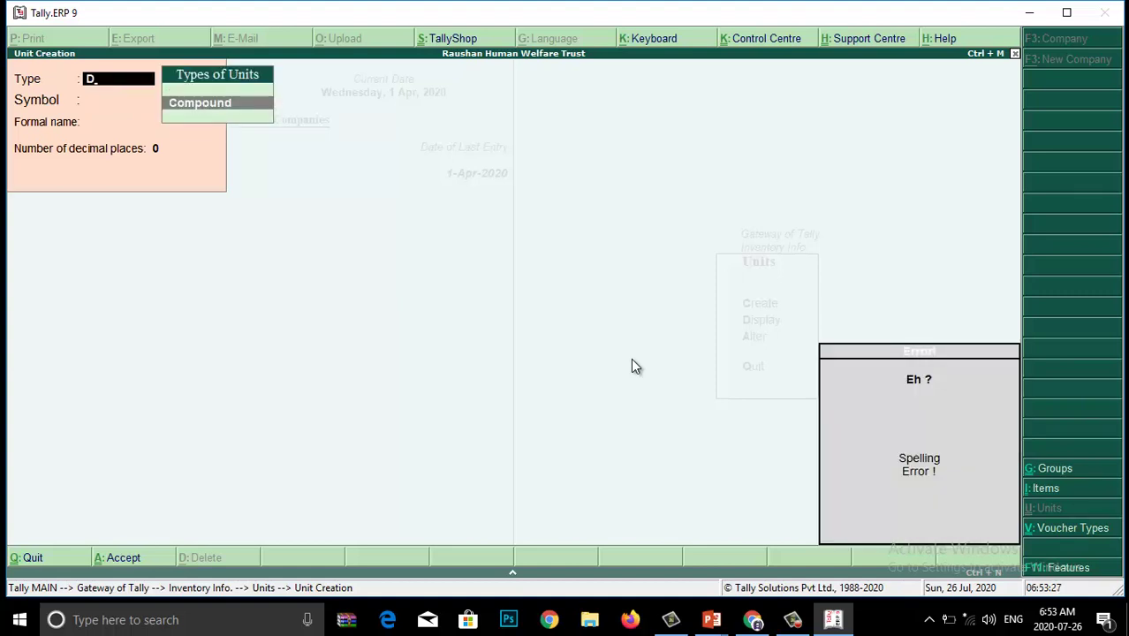
key(BackSpace)
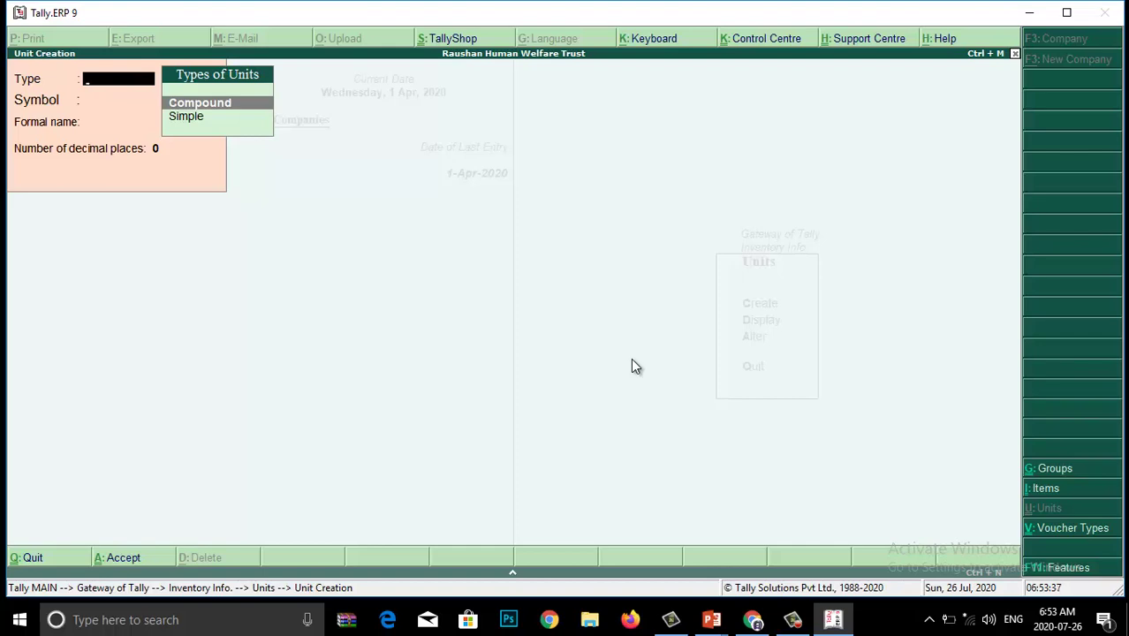
key(Escape)
key(Return)
key(Return)
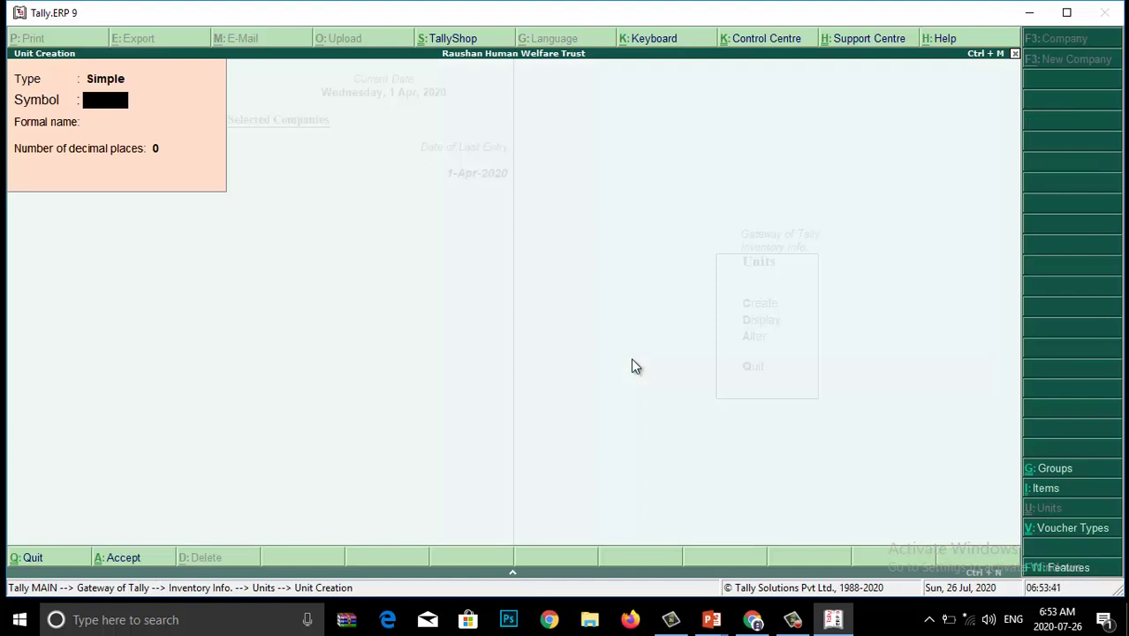
- Create a simple unit with the symbol Dozen, no formal name and 0 decimal places
text(Dozen)
key(Return)
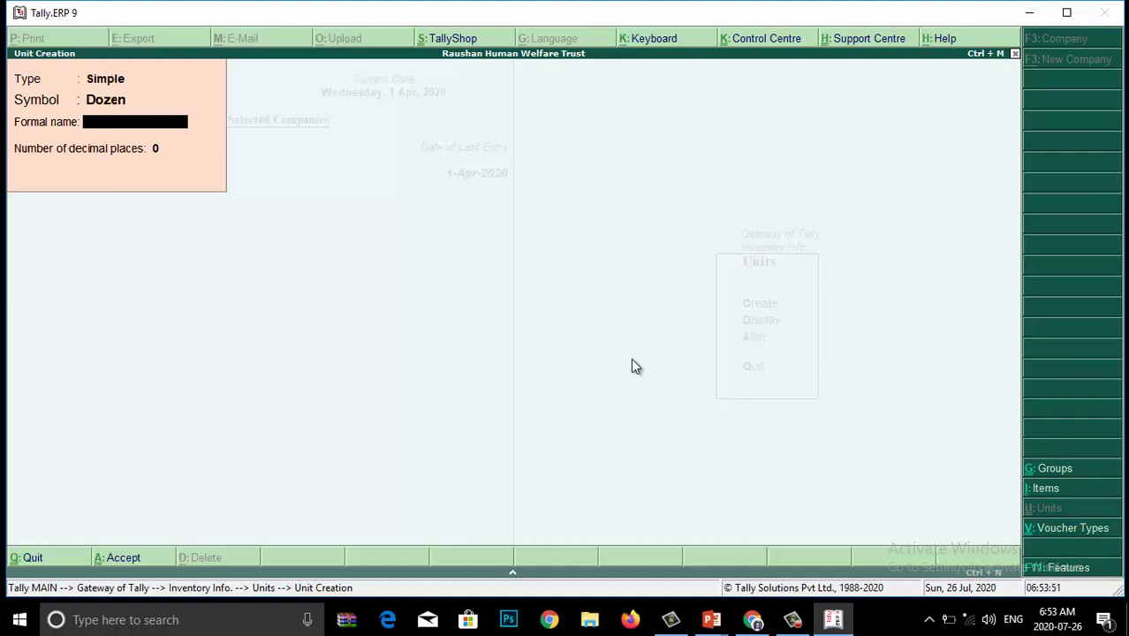
key(Return)
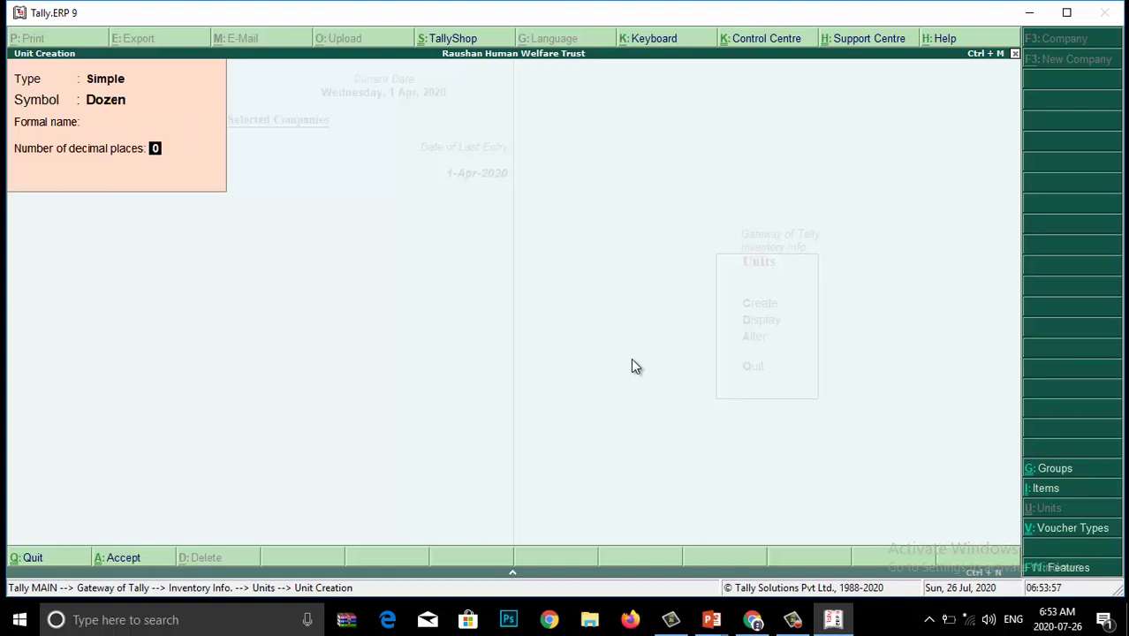
key(Return)
key(Return)
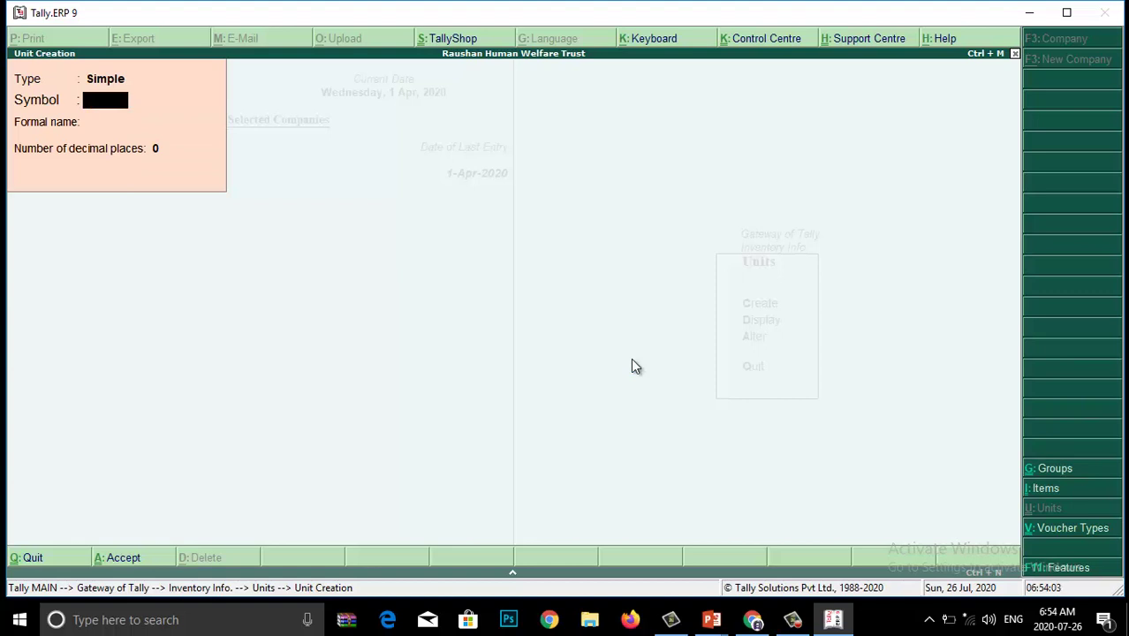
- Create a simple unit with the symbol Pkt, the formal name Packet and 0 decimal places
text(Pkt)
key(Return)
text(Pa)
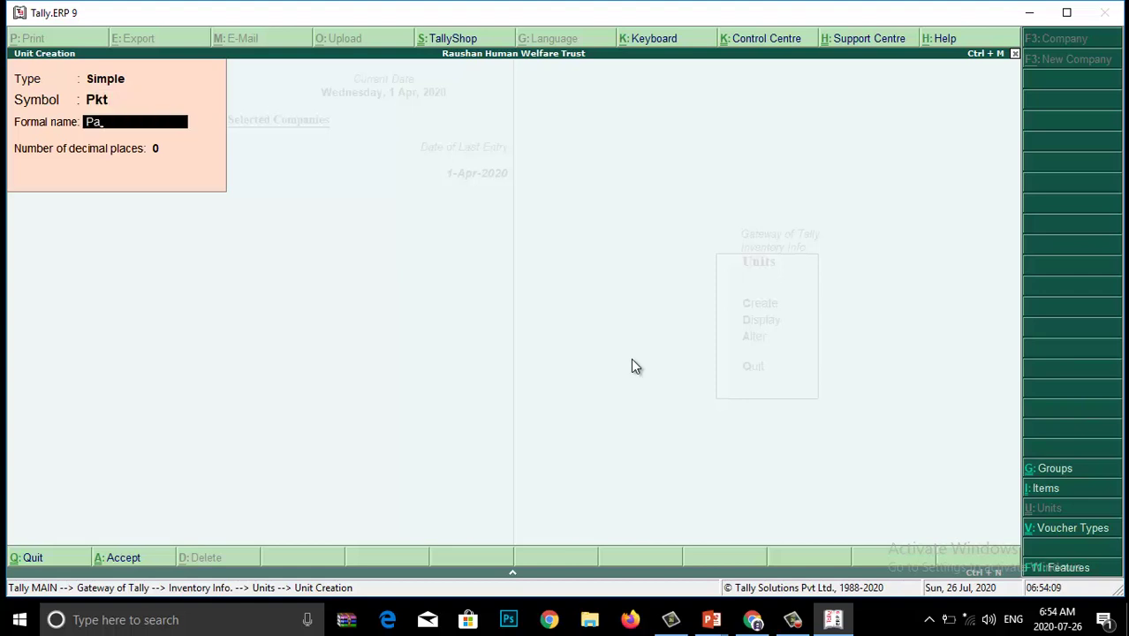
text(cket)
key(Return)
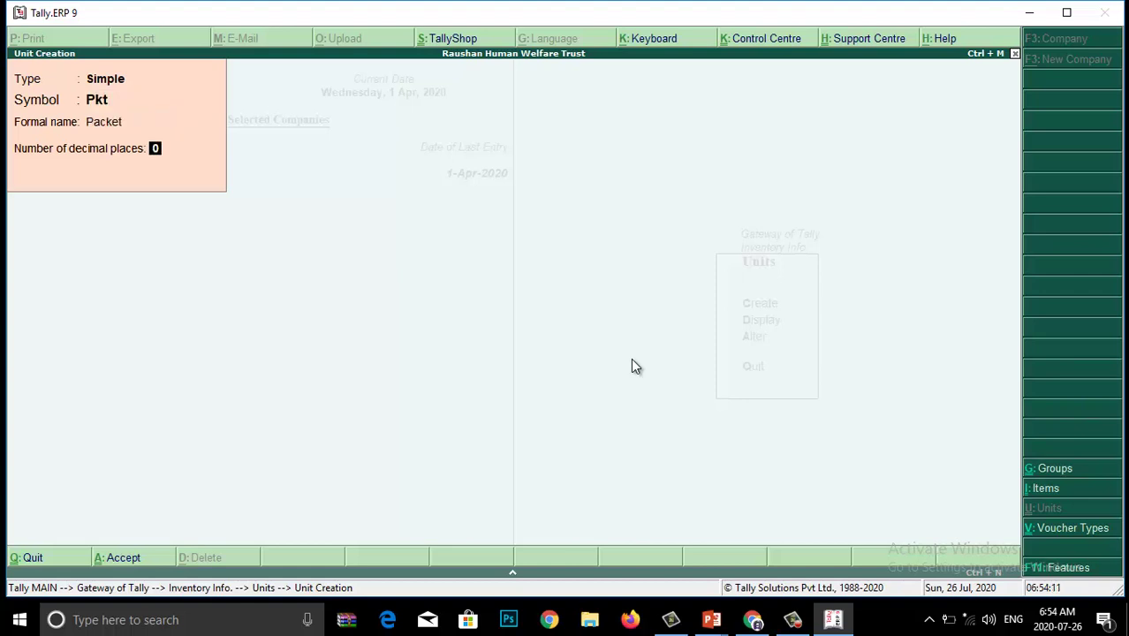
key(Return)
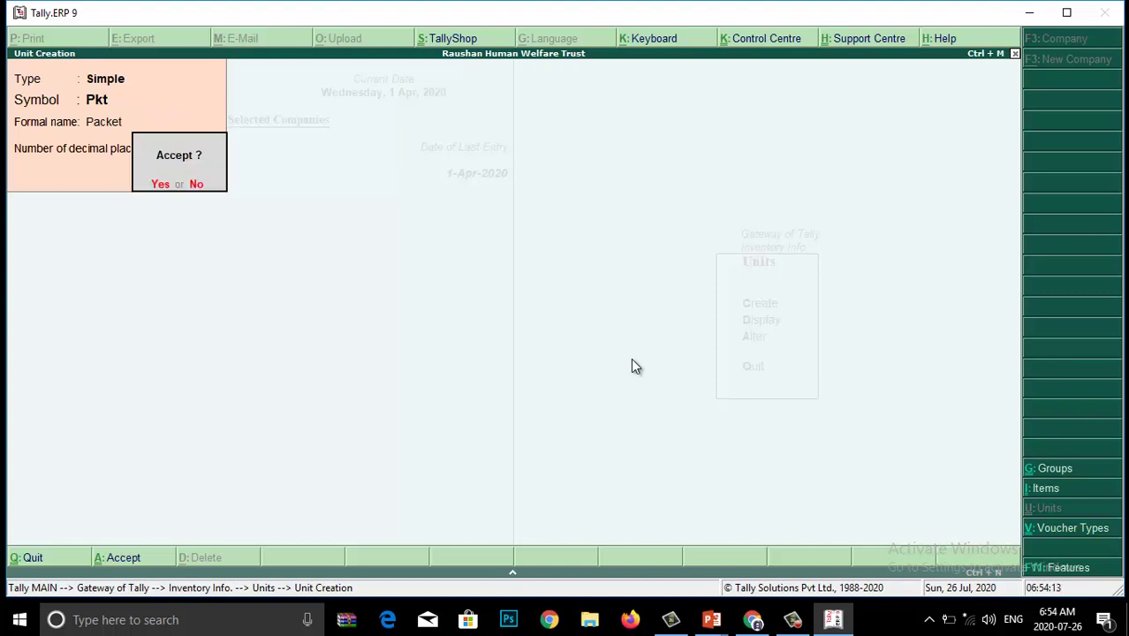
key(Return)
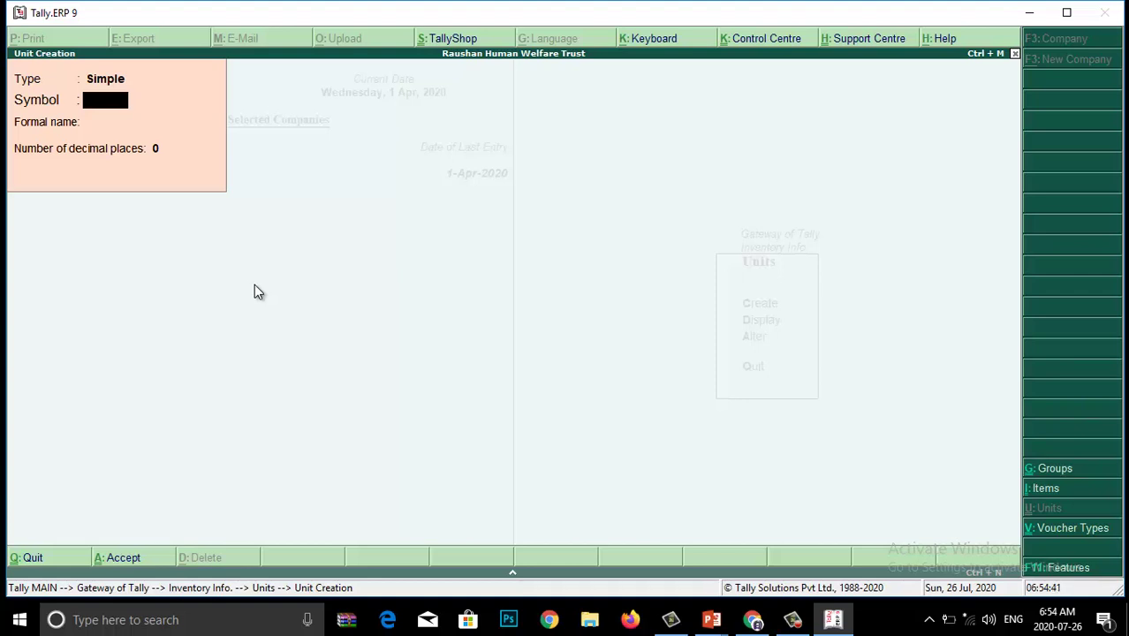
- Leave unit creation and start a single stock item named Haldi Powder without an alias, under the Spices(Masaala) group
key(Escape)
key(Return)
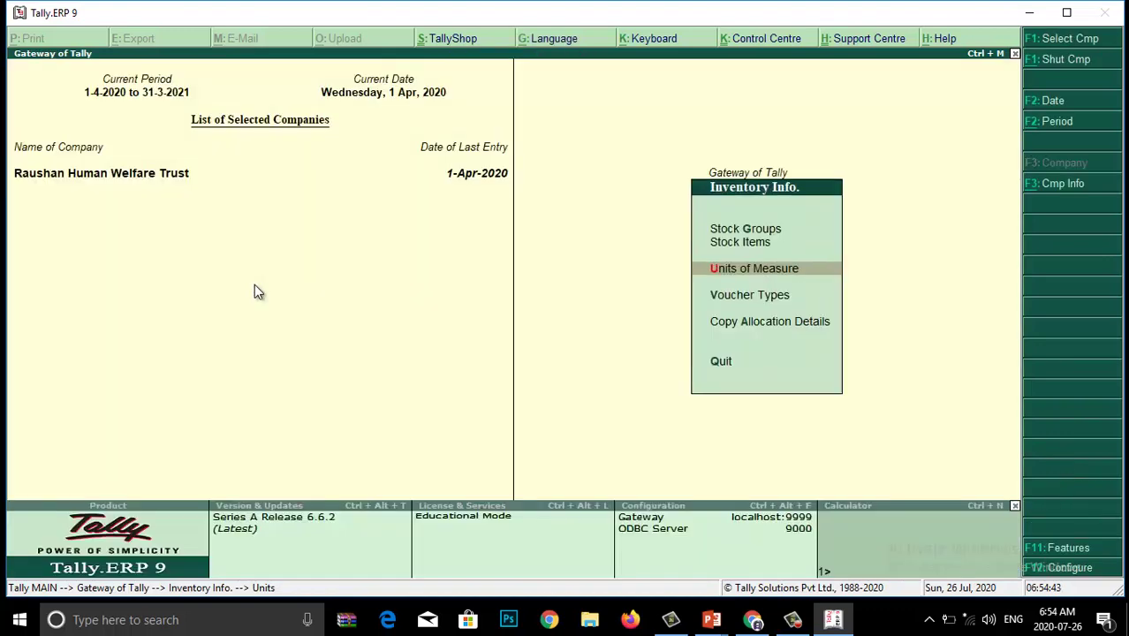
key(Up)
key(Return)
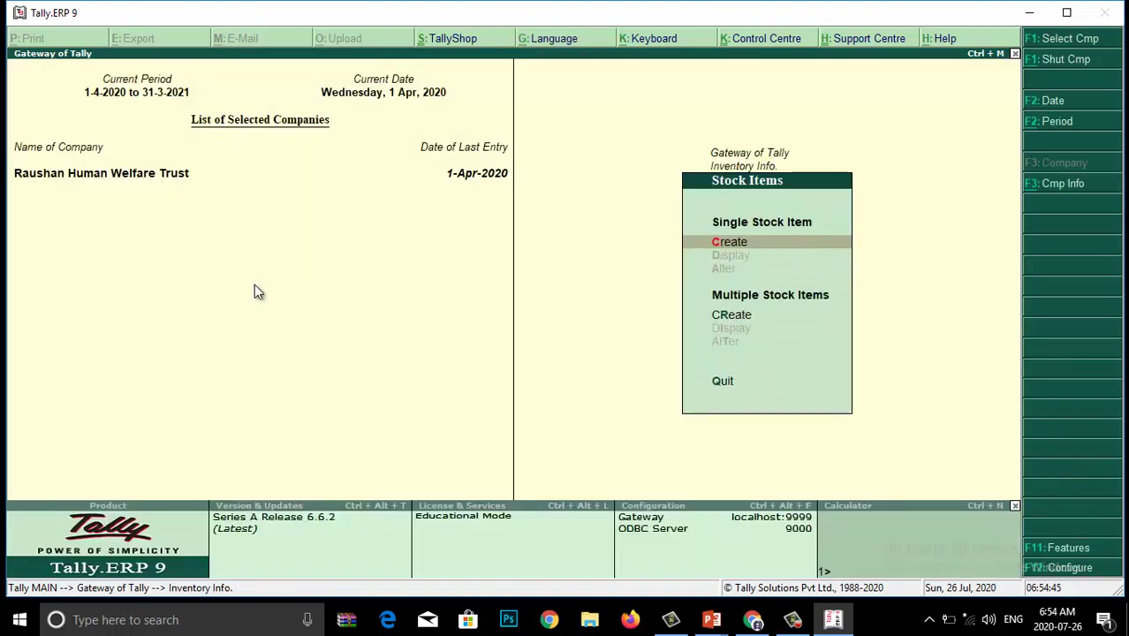
key(Return)
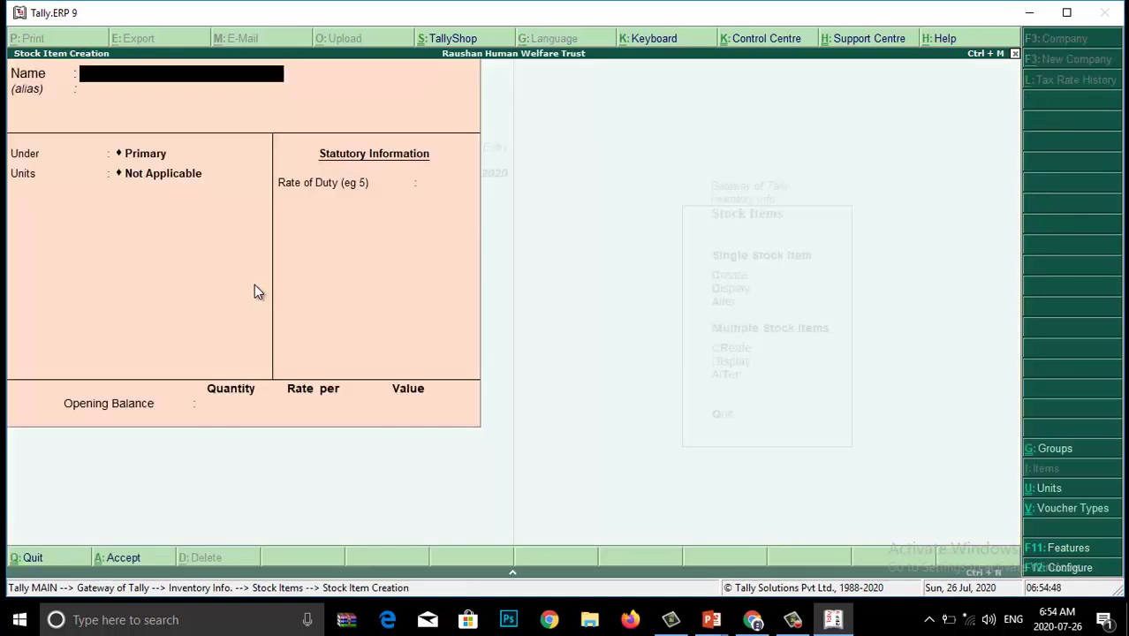
text(Haldi Powder)
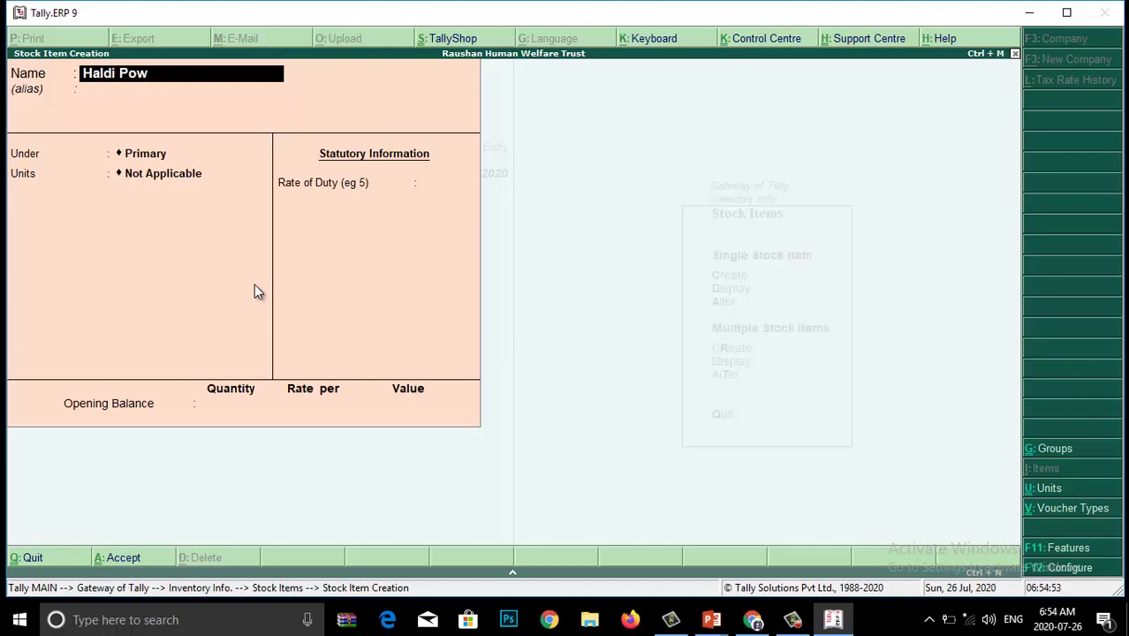
key(Return)
key(Return)
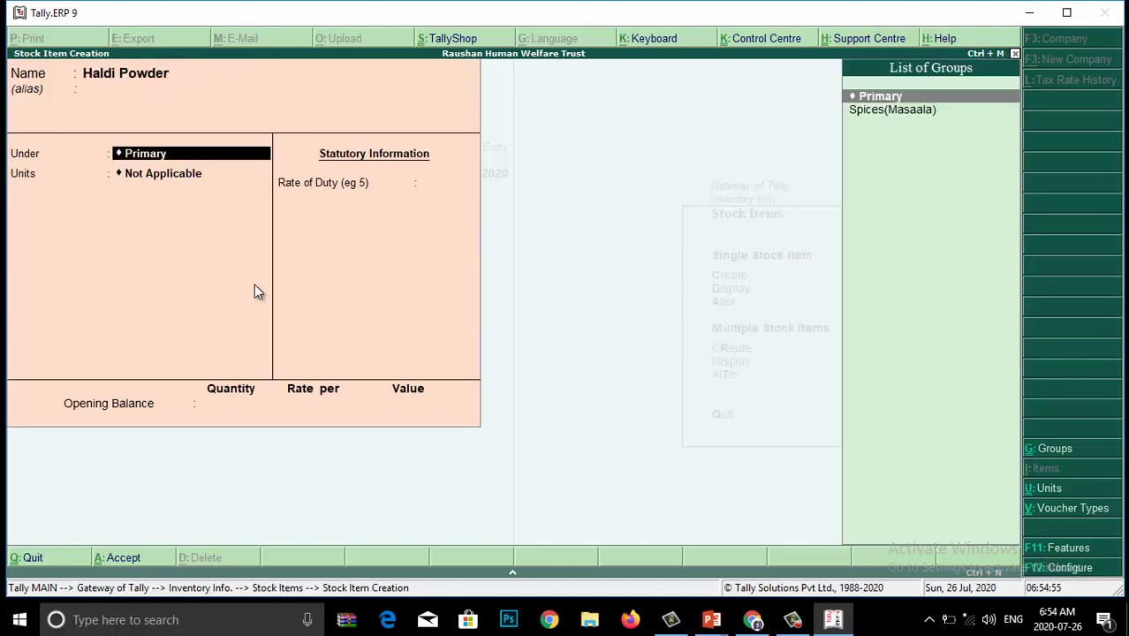
key(Down)
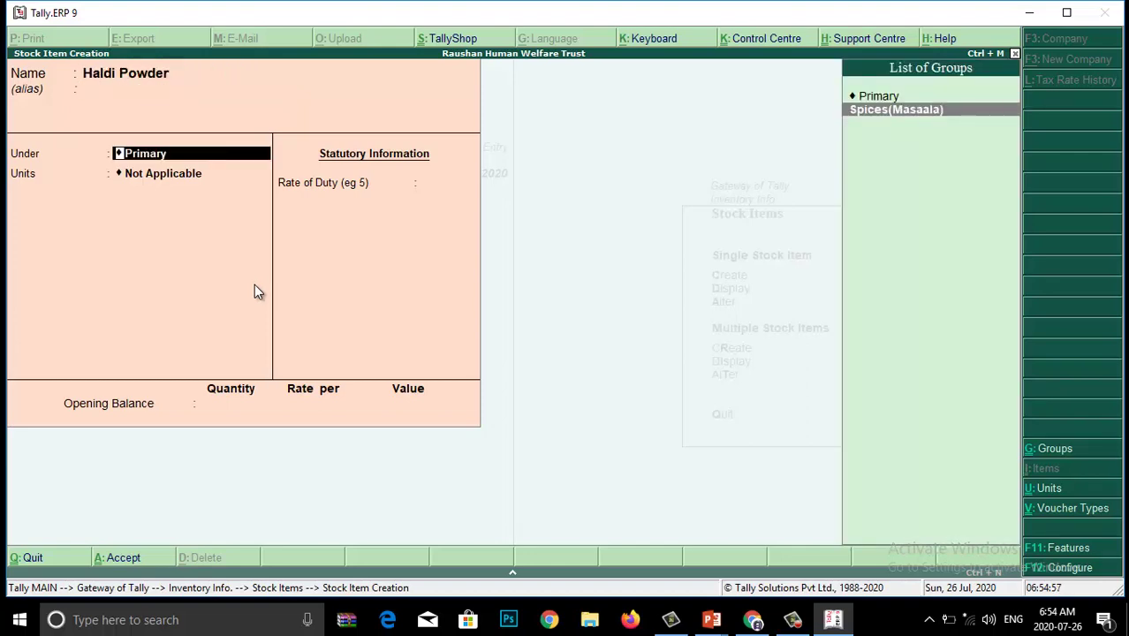
key(Return)
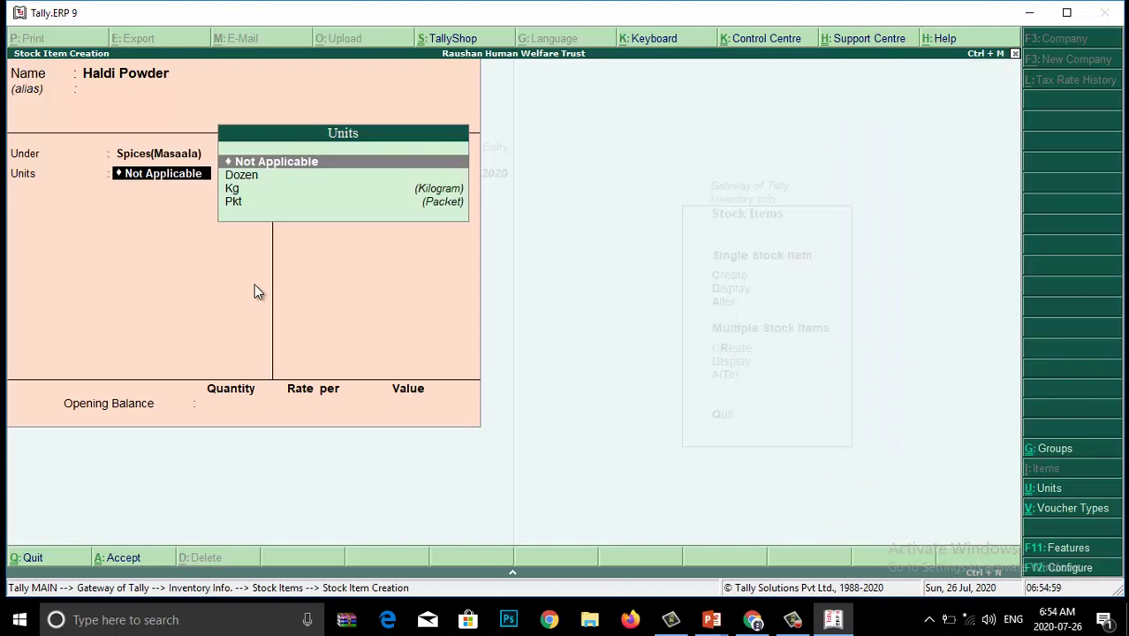
- Examine the Spices(Masaala) stock group and stock items diagram on slide 3 in PowerPoint, and return to Tally.ERP 9
key(BackSpace)
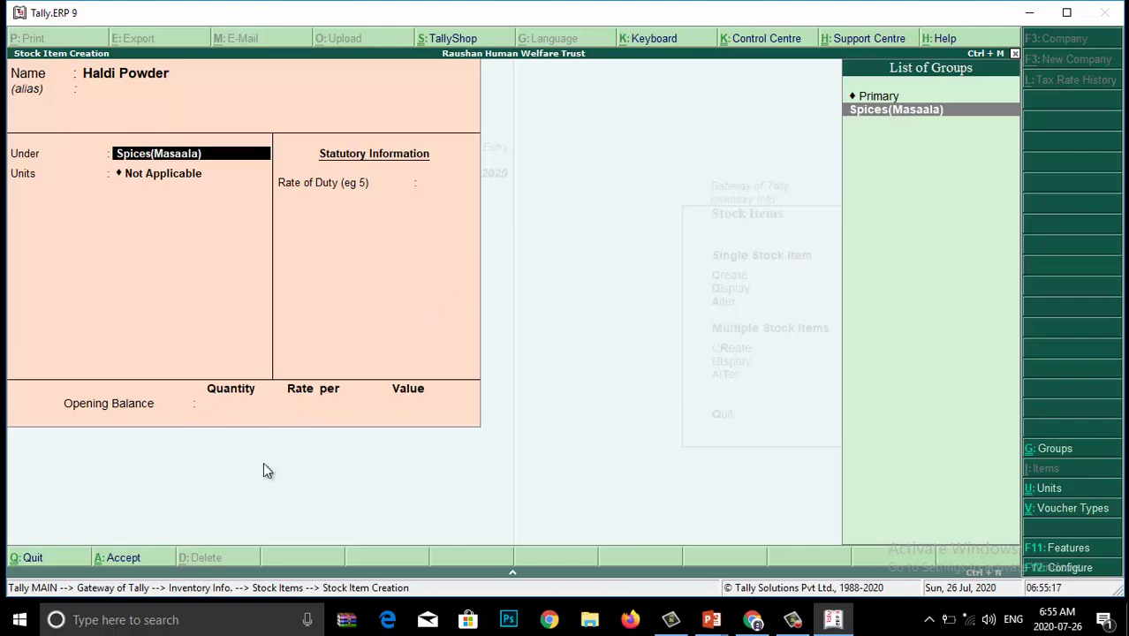
key(alt+Tab)
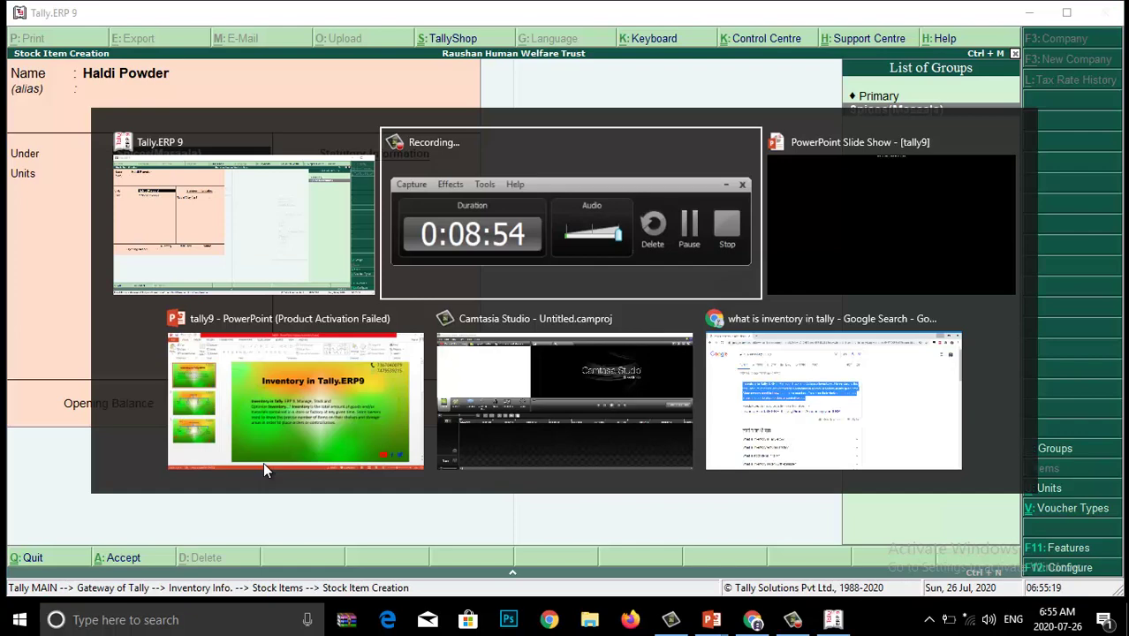
click(251, 458)
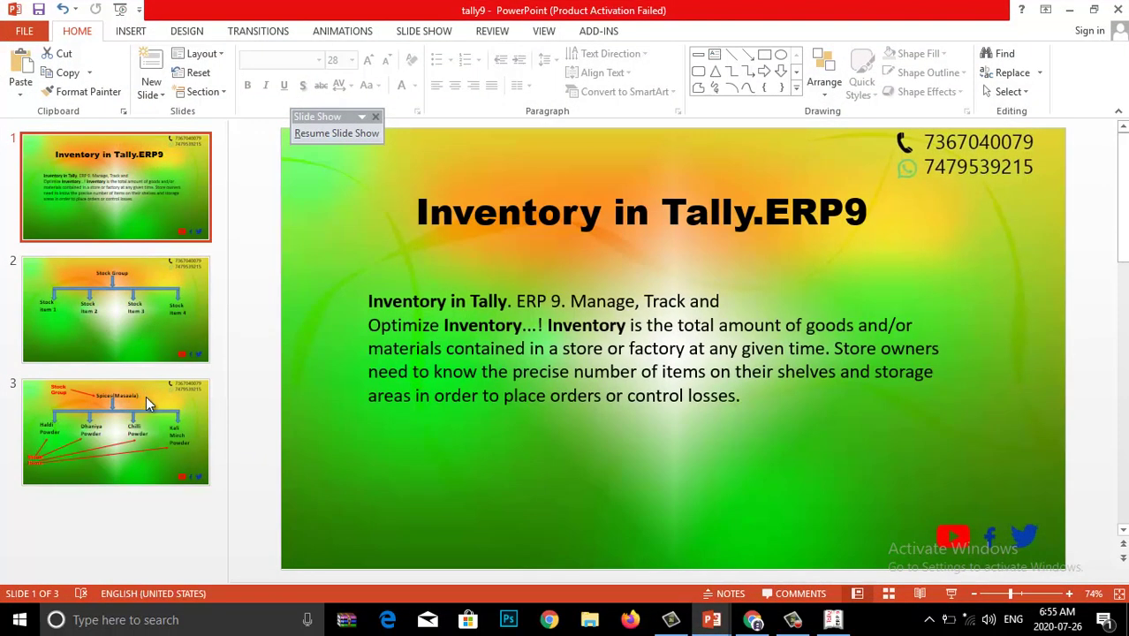
click(125, 422)
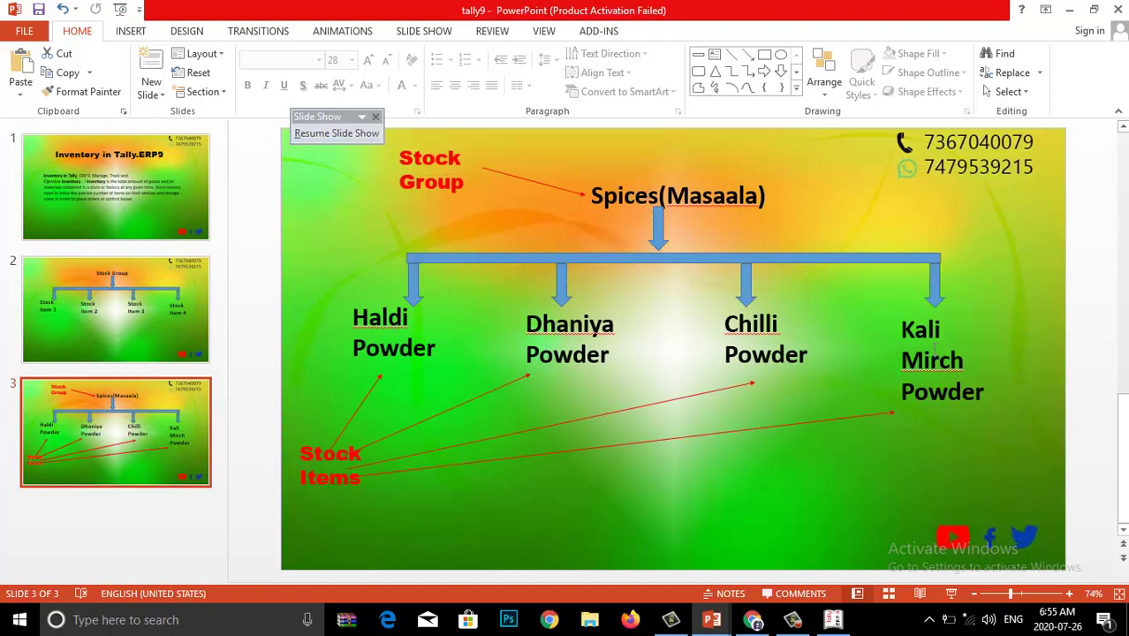
key(alt+Tab)
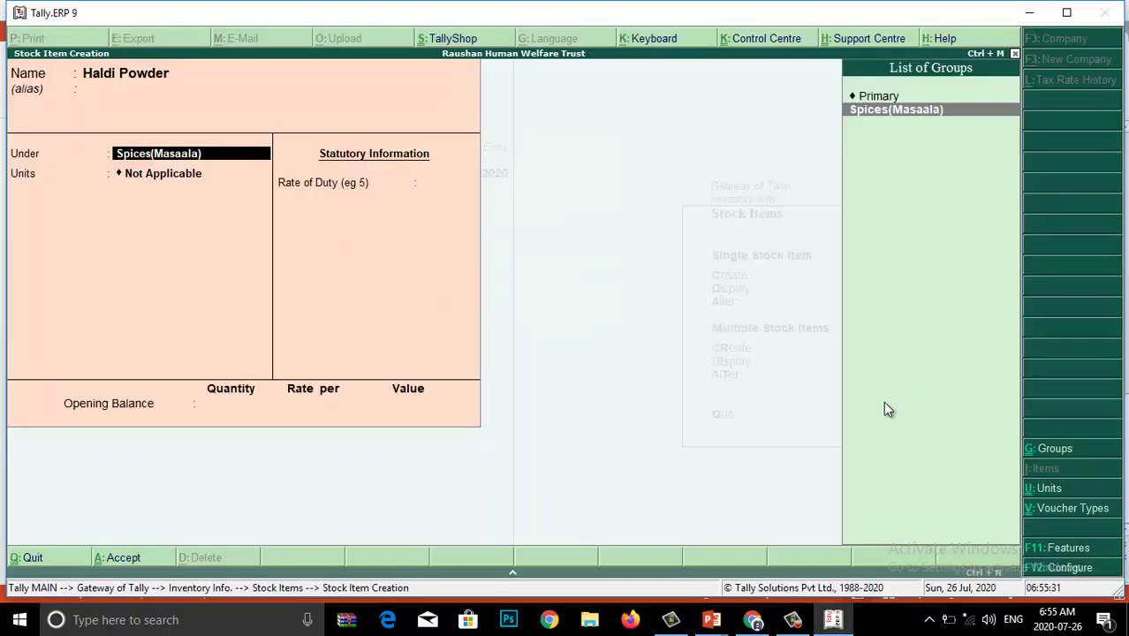
- Set Haldi Powder's unit to Kg and save the item with rate of duty 0 and no opening balance
key(Return)
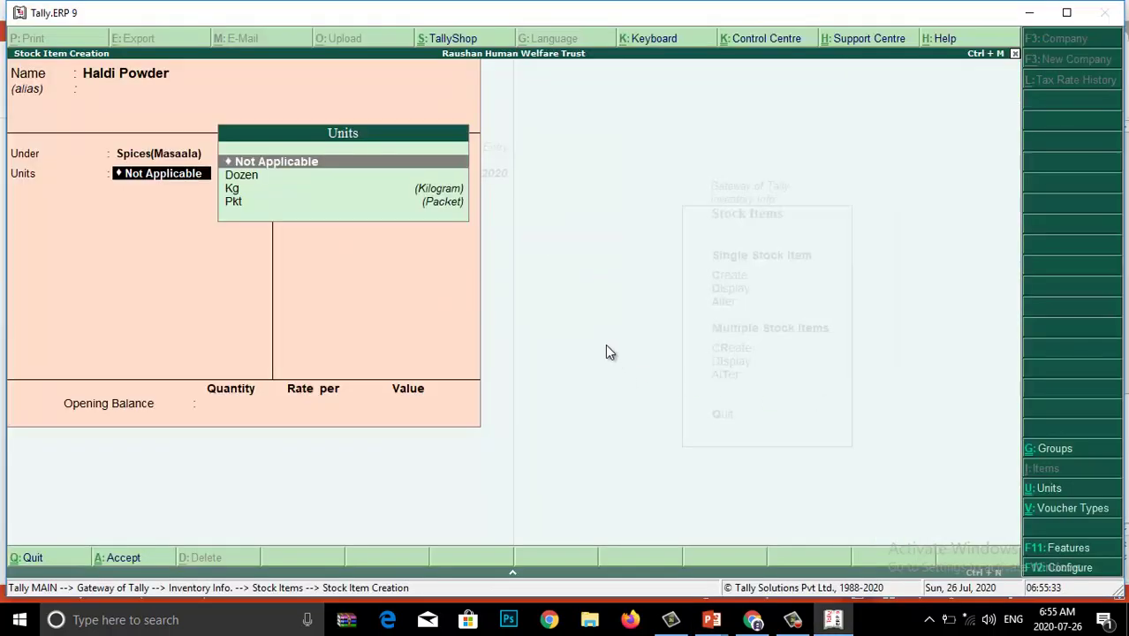
key(Down)
key(Down)
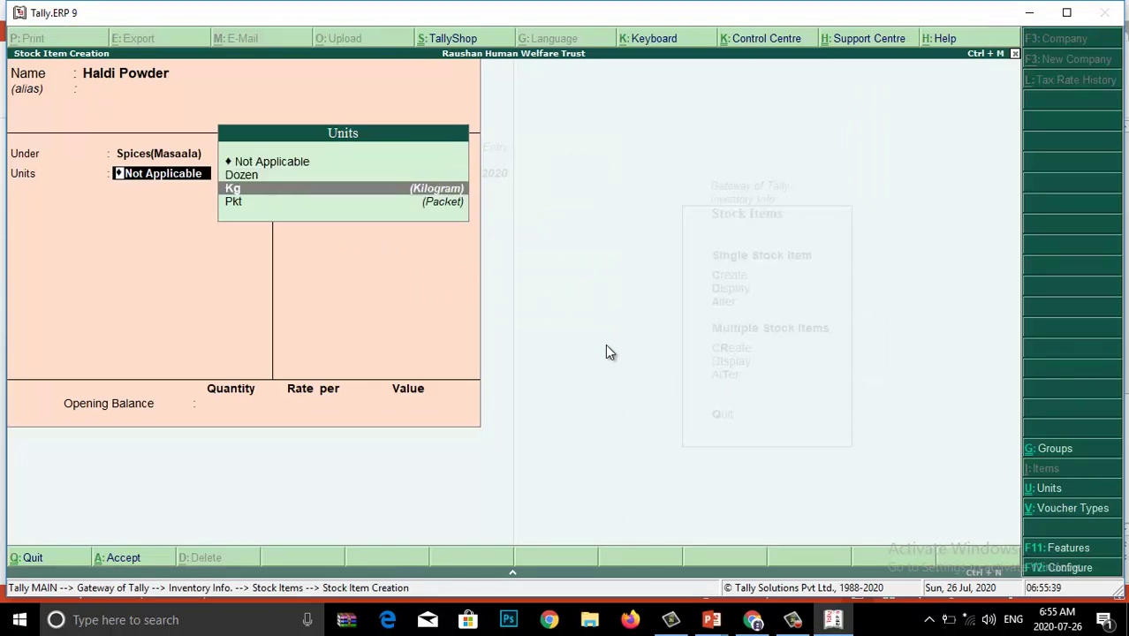
key(Return)
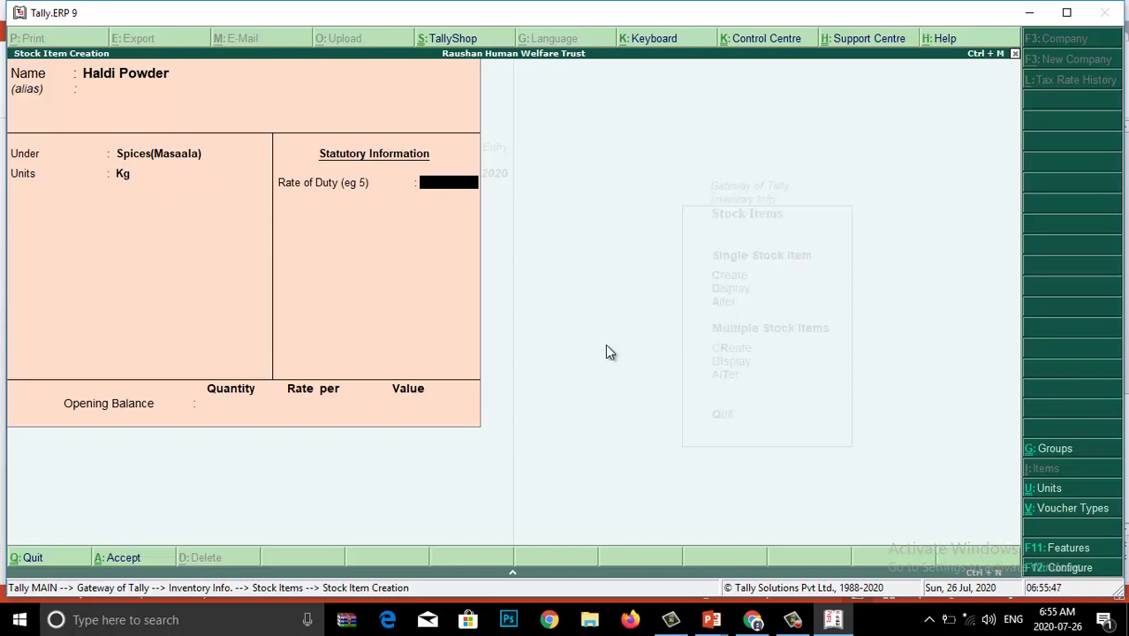
key(Return)
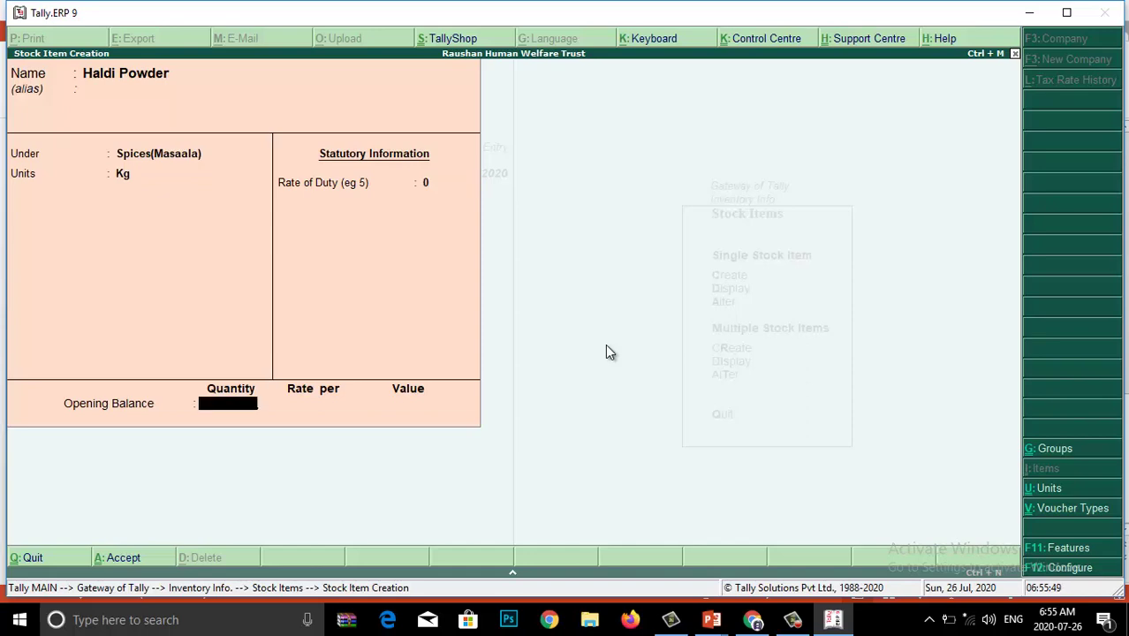
key(Return)
key(Return)
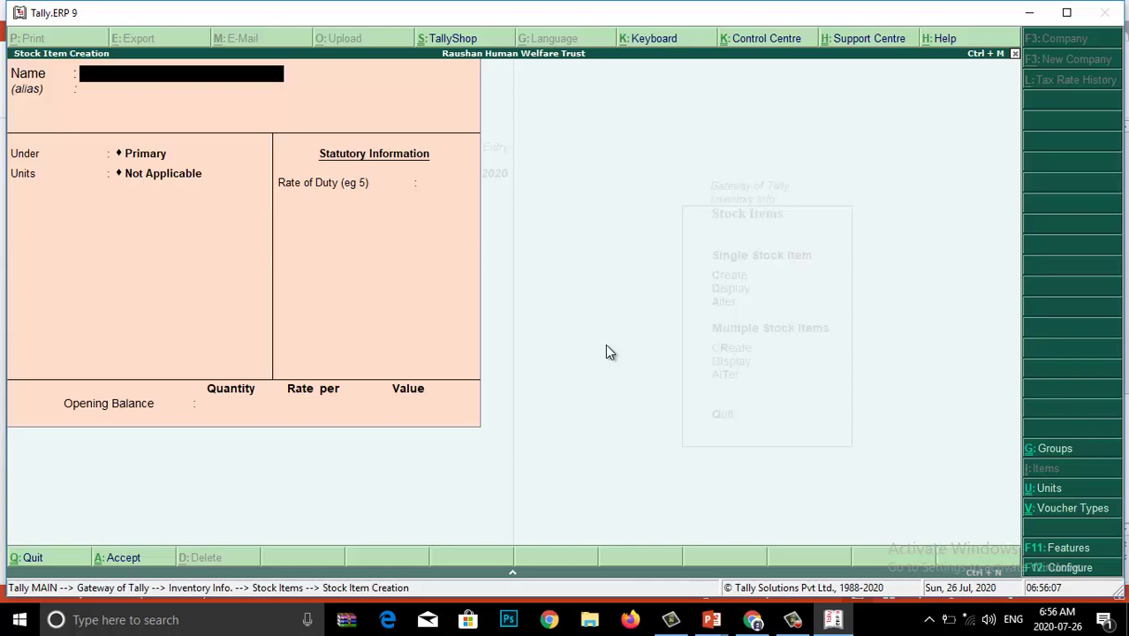
- Create the stock item Dhaniya Powder under Spices(Masaala) with unit Kg, rate of duty 0 and no opening balance
text(Dhaniya Po)
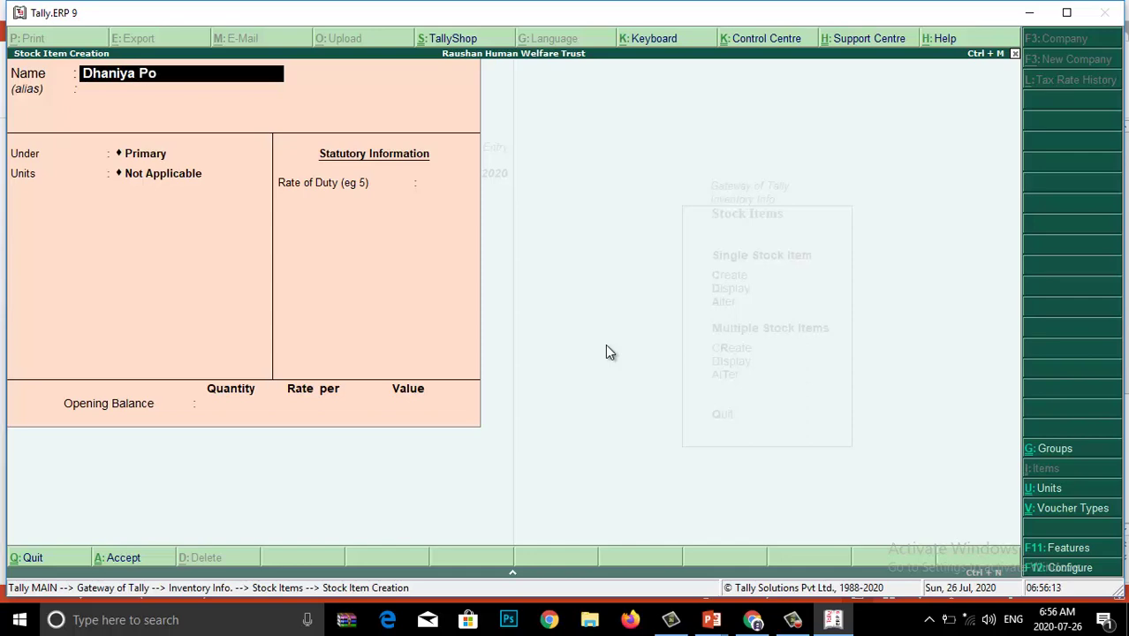
text(wder)
key(Return)
key(Return)
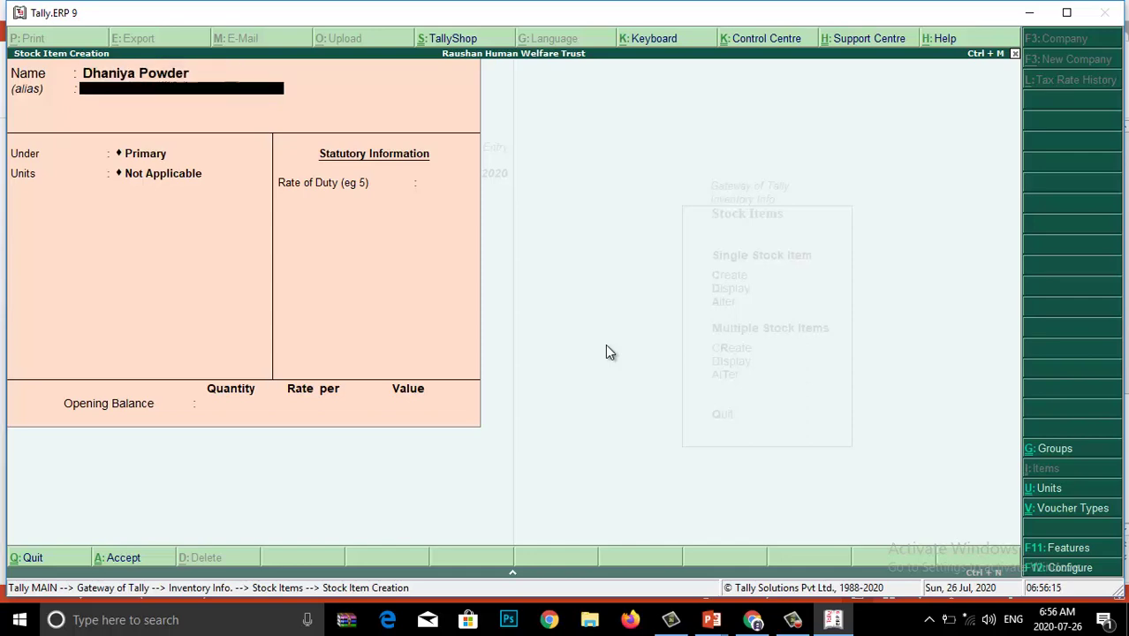
key(Down)
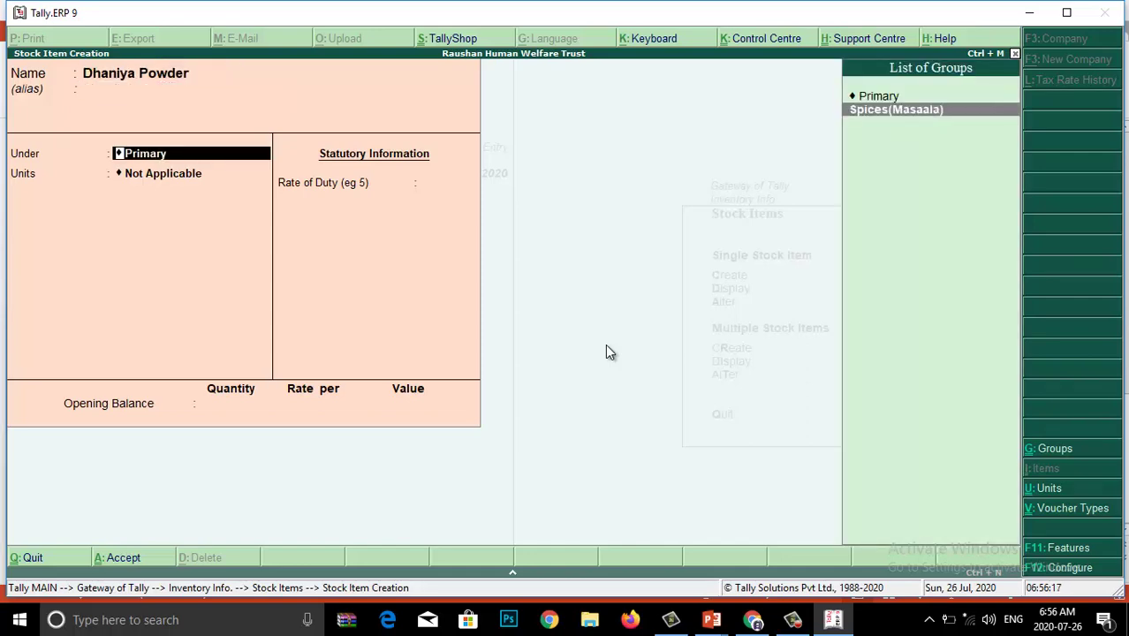
key(Return)
key(Down)
key(Down)
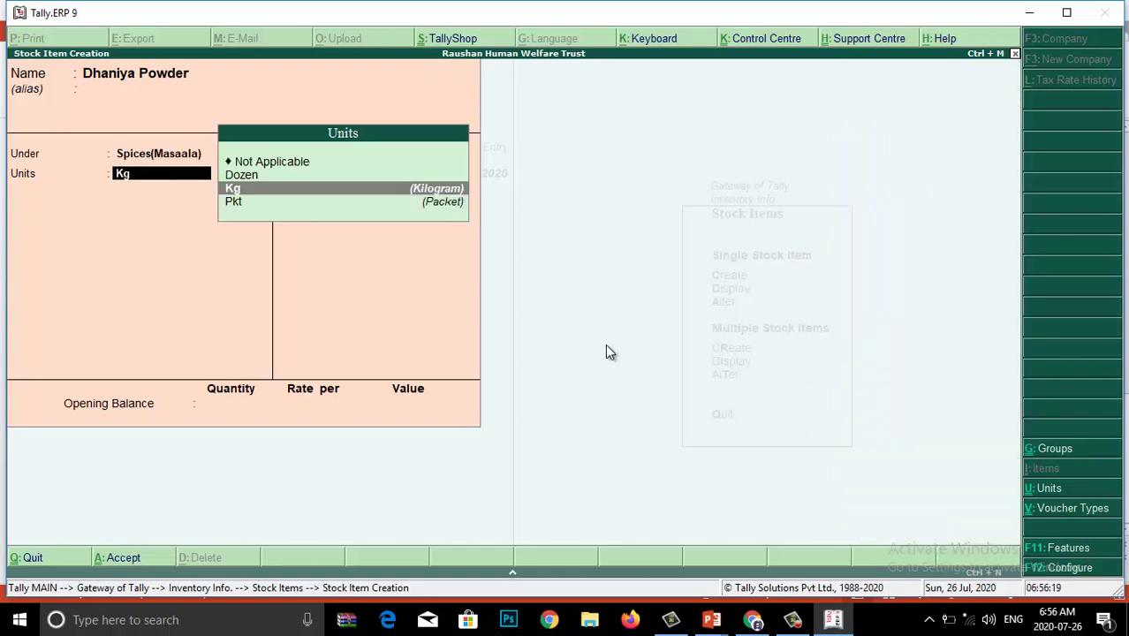
key(Return)
key(Return)
key(Return)
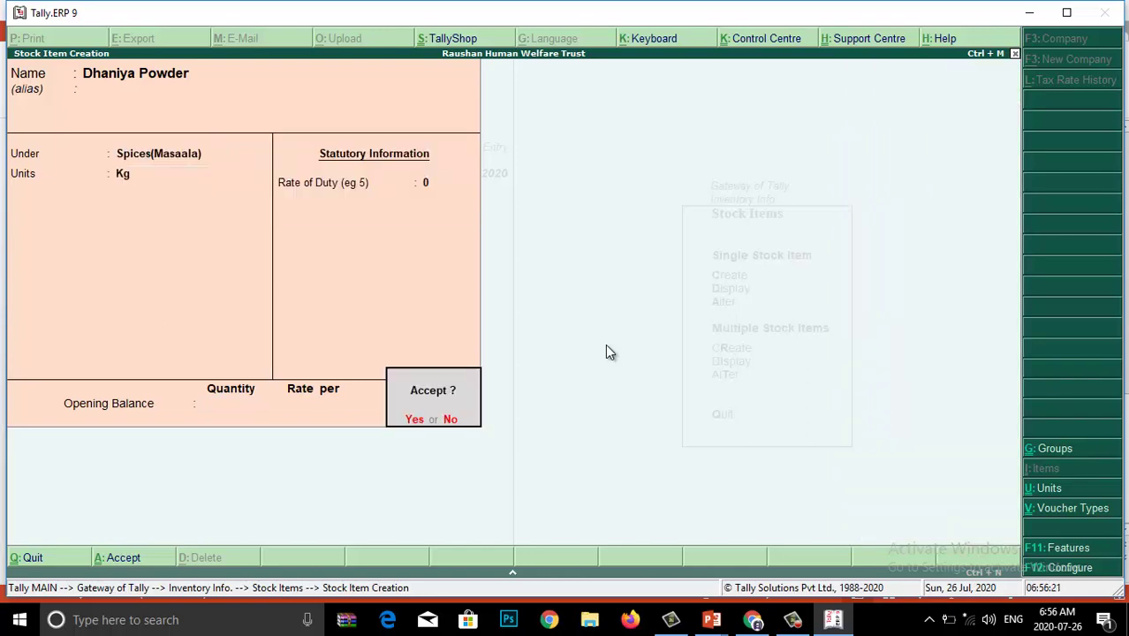
key(Return)
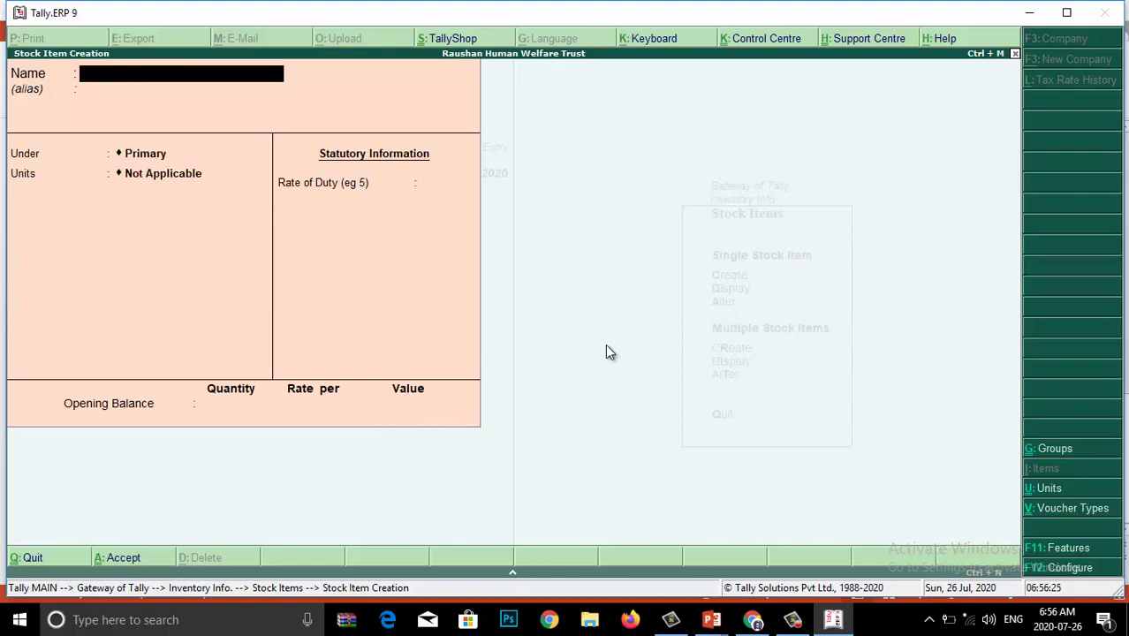
- Create the stock item Chilli Powder under Spices(Masaala) with unit Kg, rate of duty 0 and no opening balance
text(Chilli Powder)
key(Return)
key(Return)
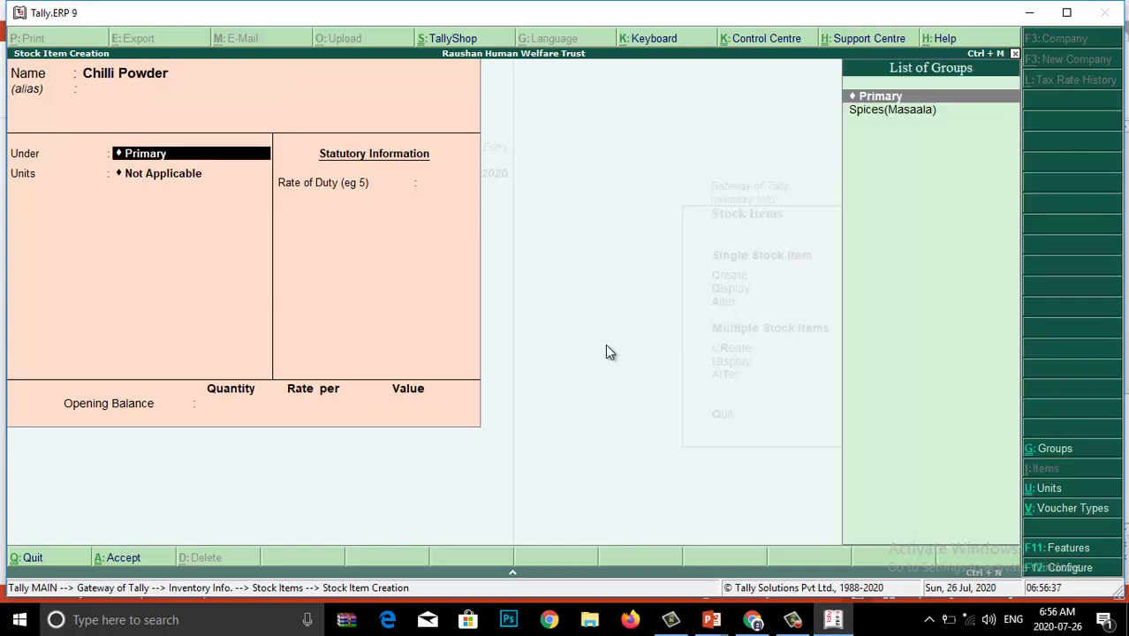
key(Down)
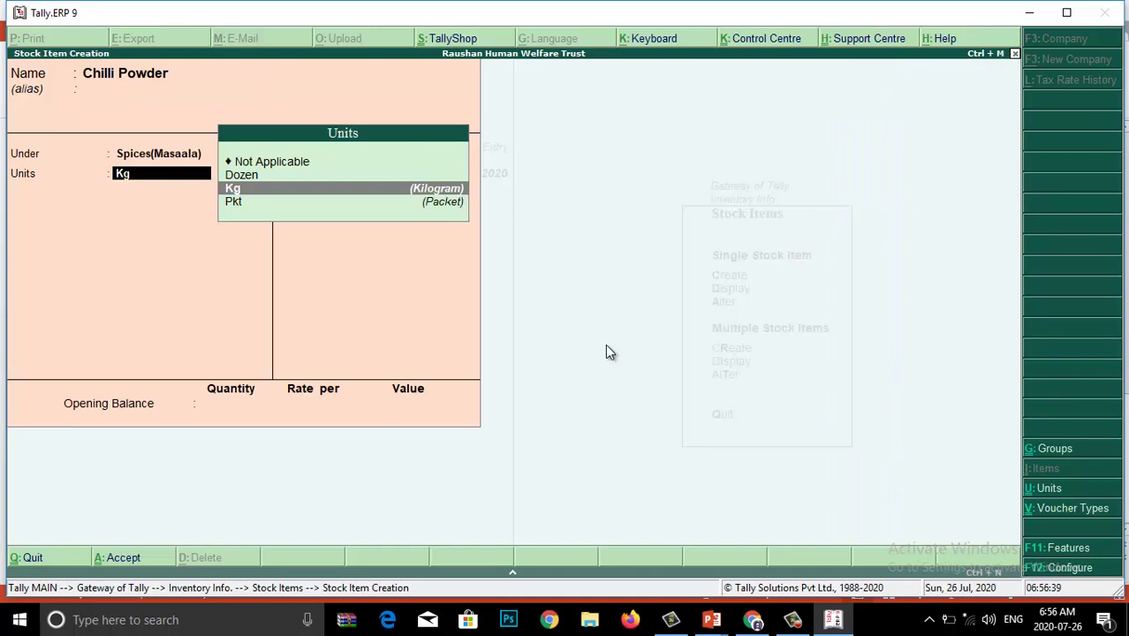
key(Return)
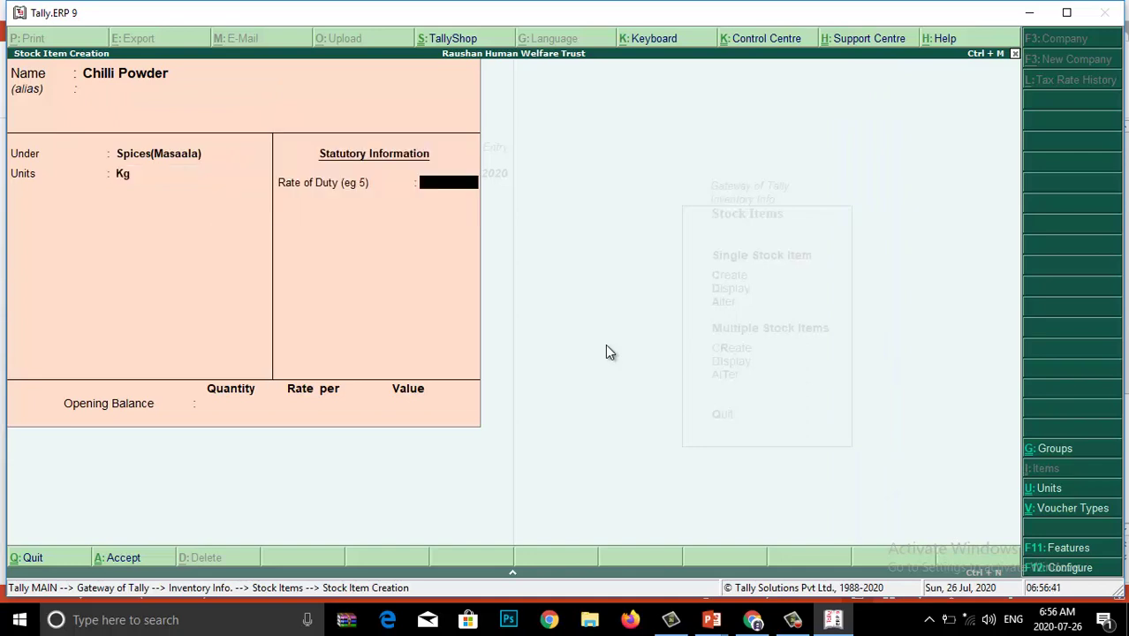
key(Return)
key(Return)
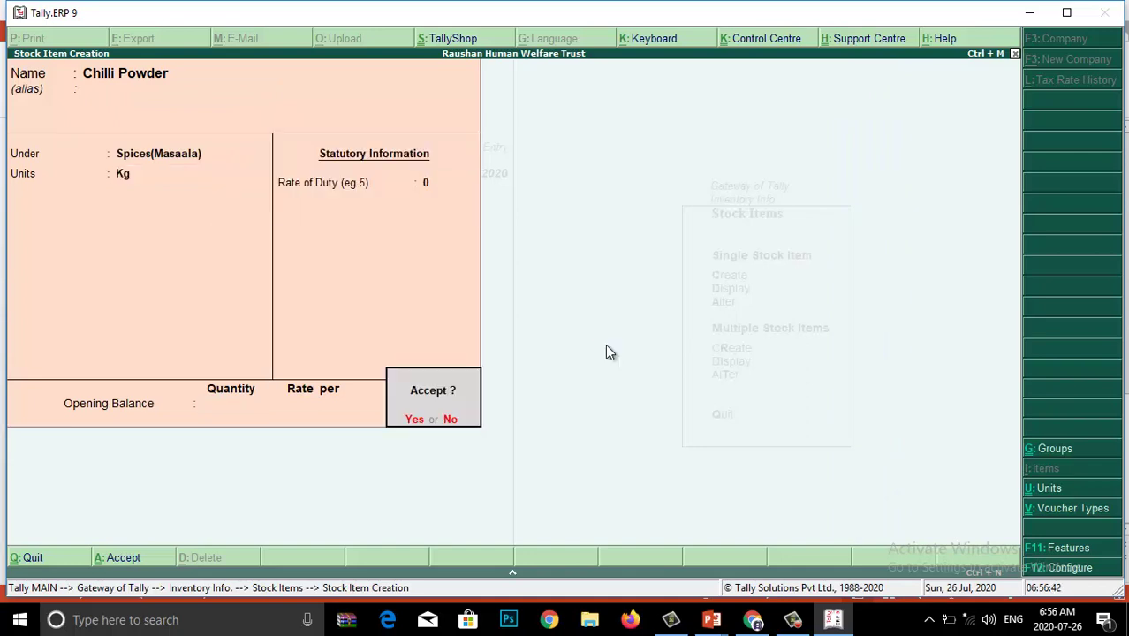
key(Return)
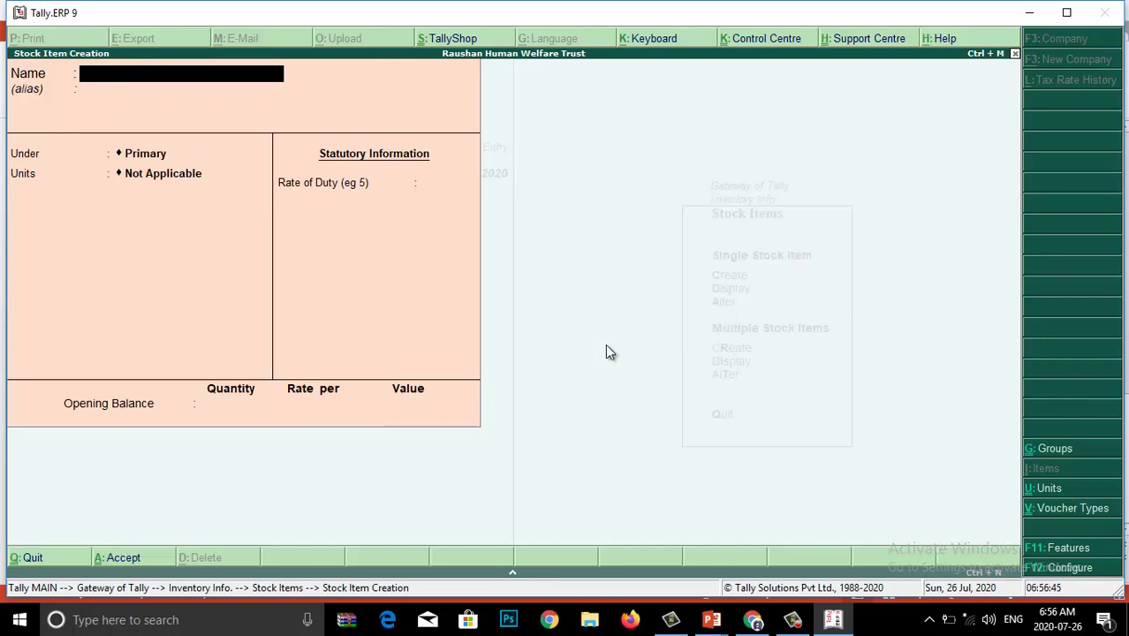
- Create the stock item Kali Mirch Powder under Spices(Masaala) with unit Kg, rate of duty 0 and no opening balance, and quit item creation
text(Kali Mirch Powder)
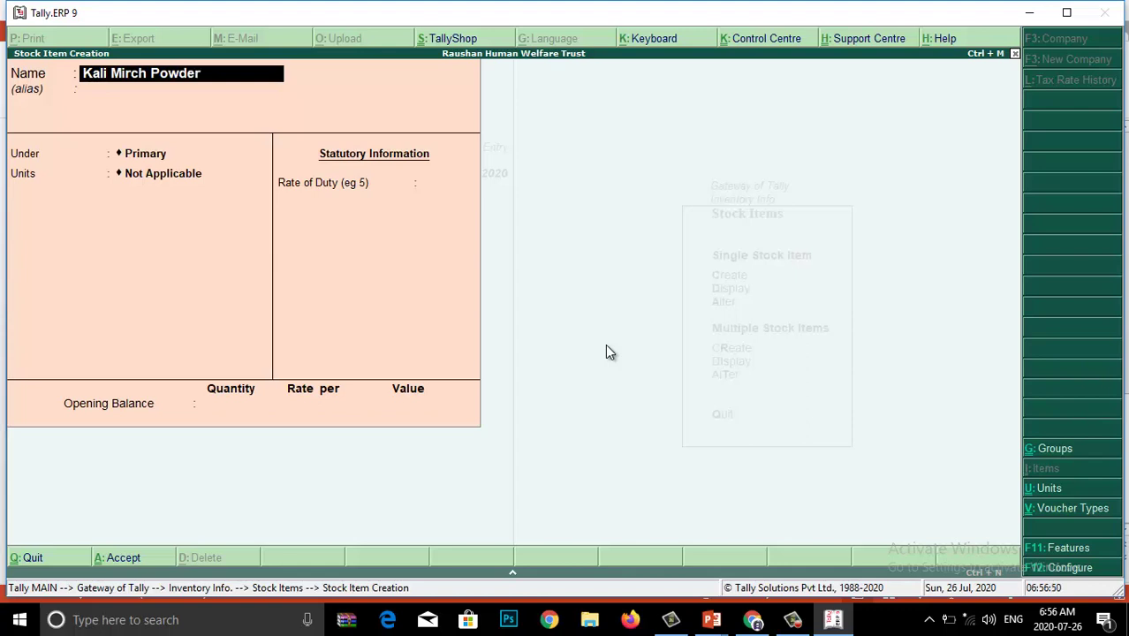
key(Return)
key(Return)
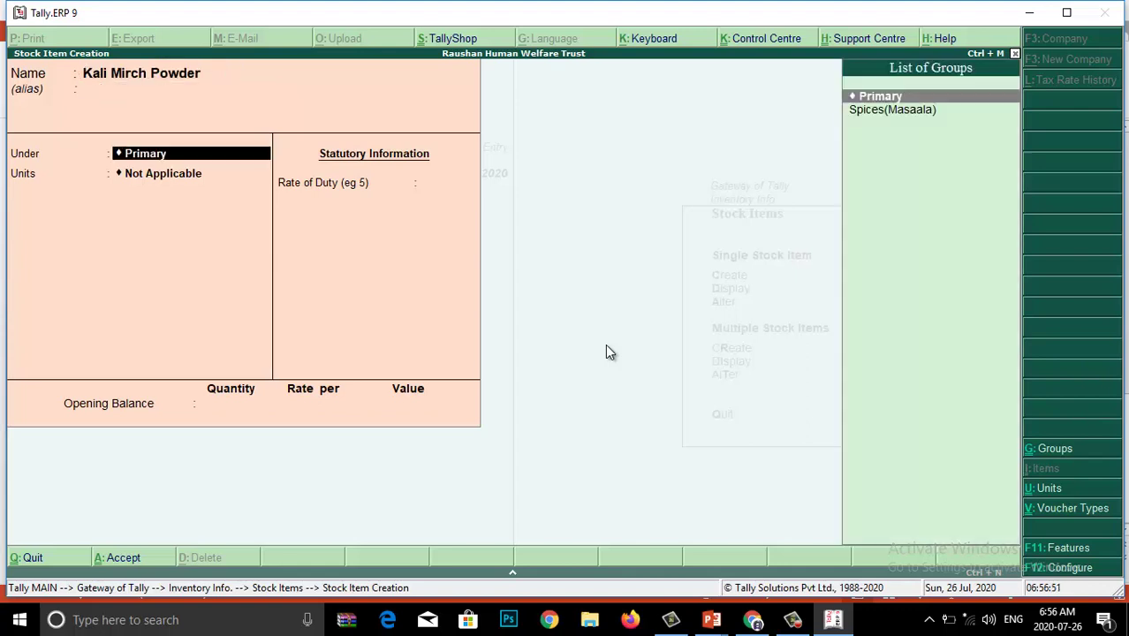
key(Down)
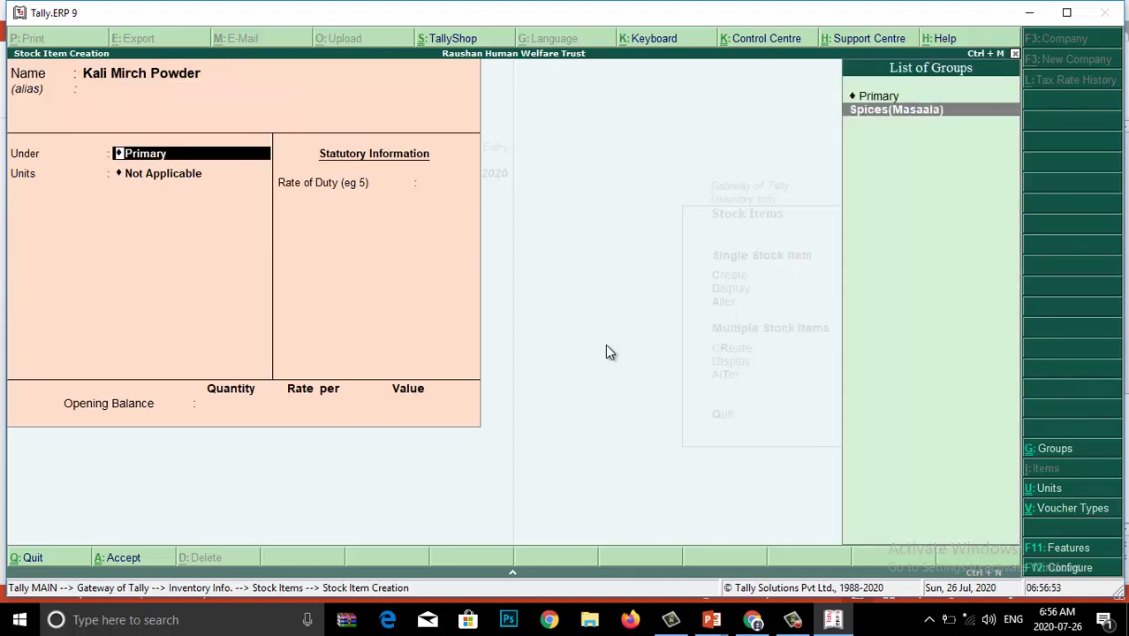
key(Return)
key(Return)
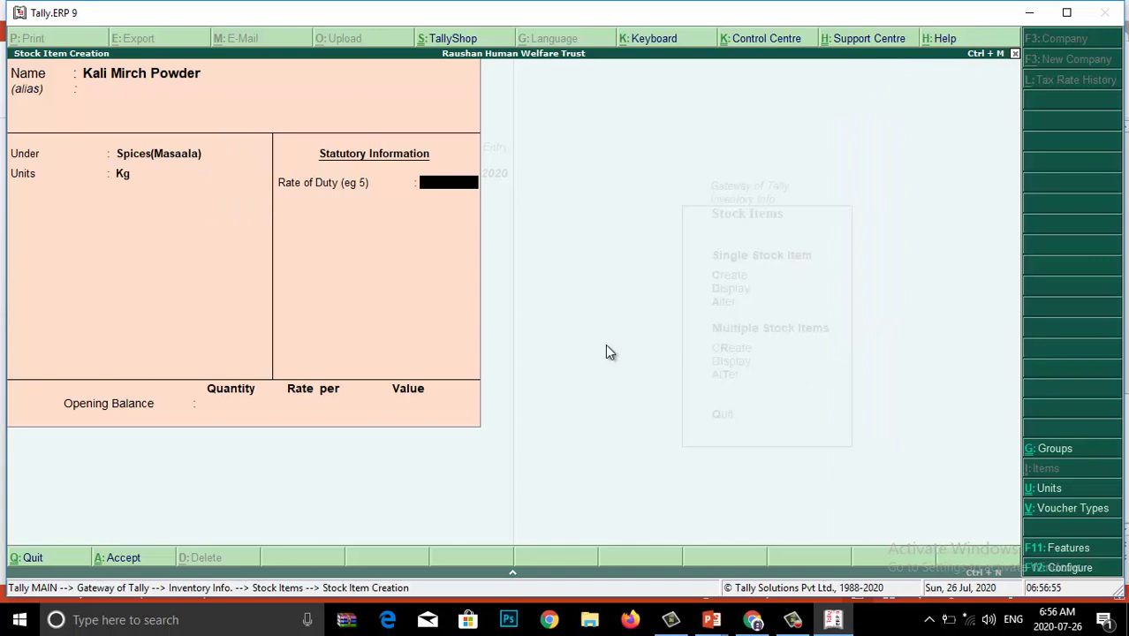
key(Return)
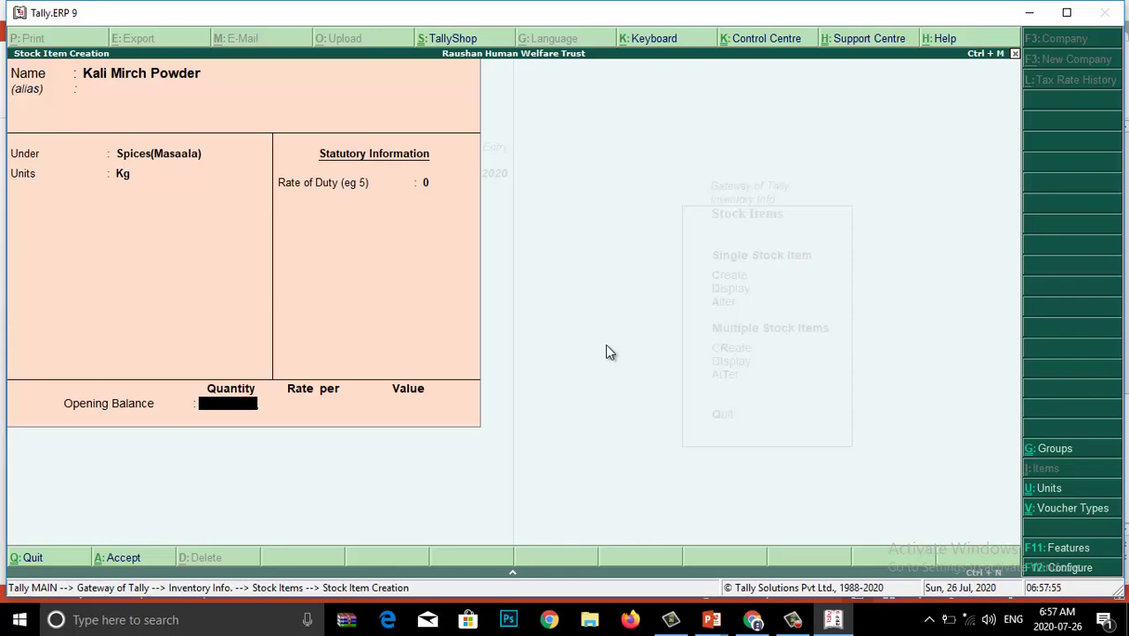
key(Return)
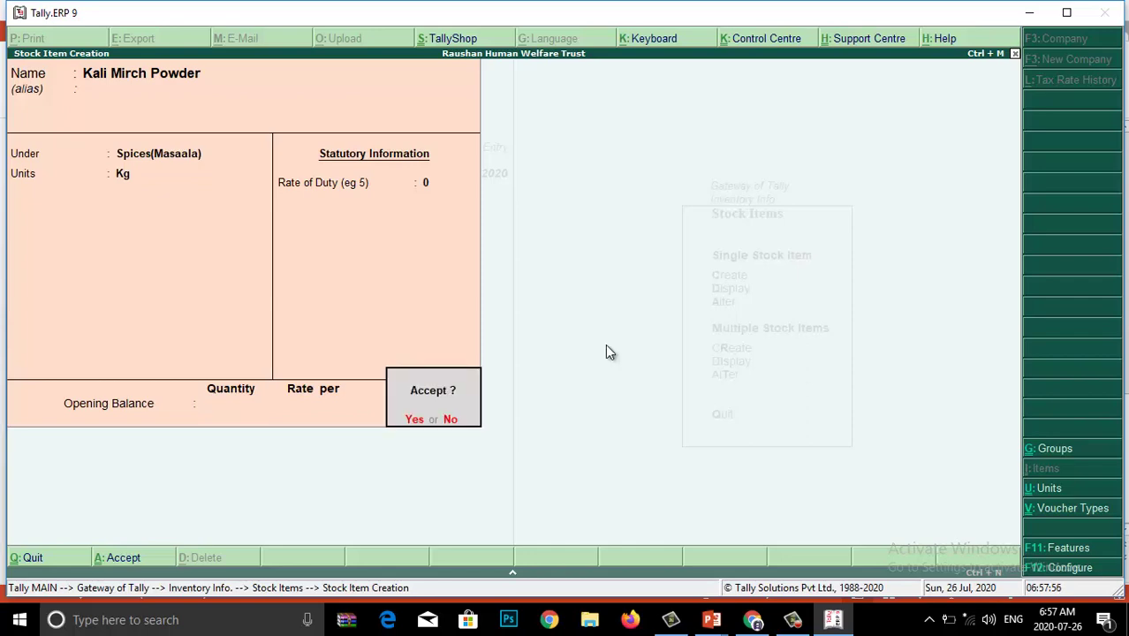
key(y)
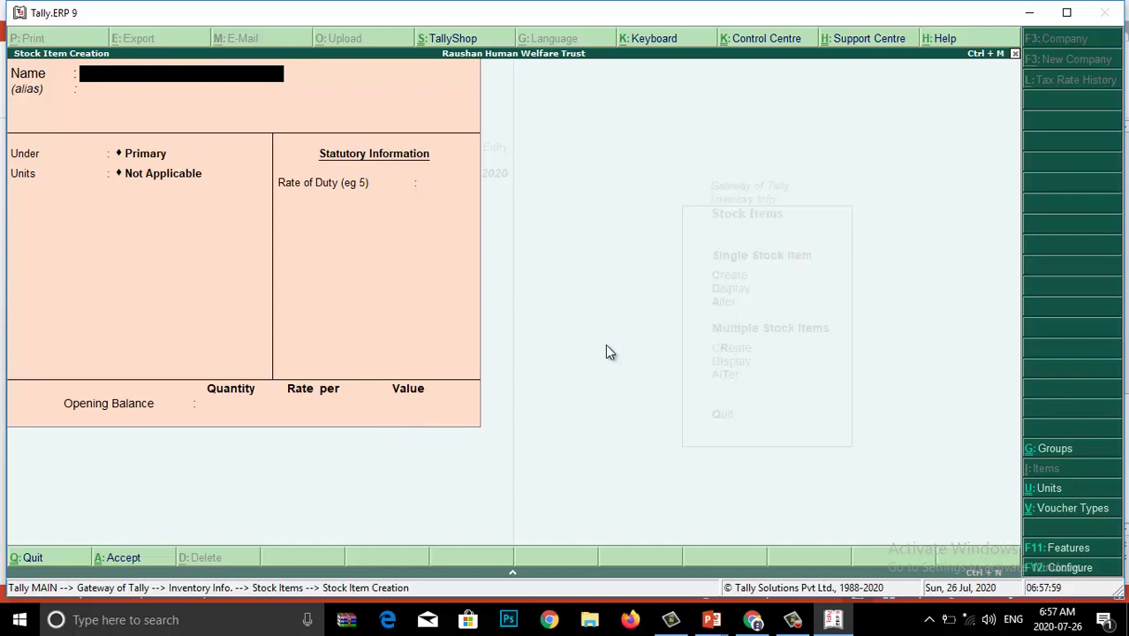
key(Escape)
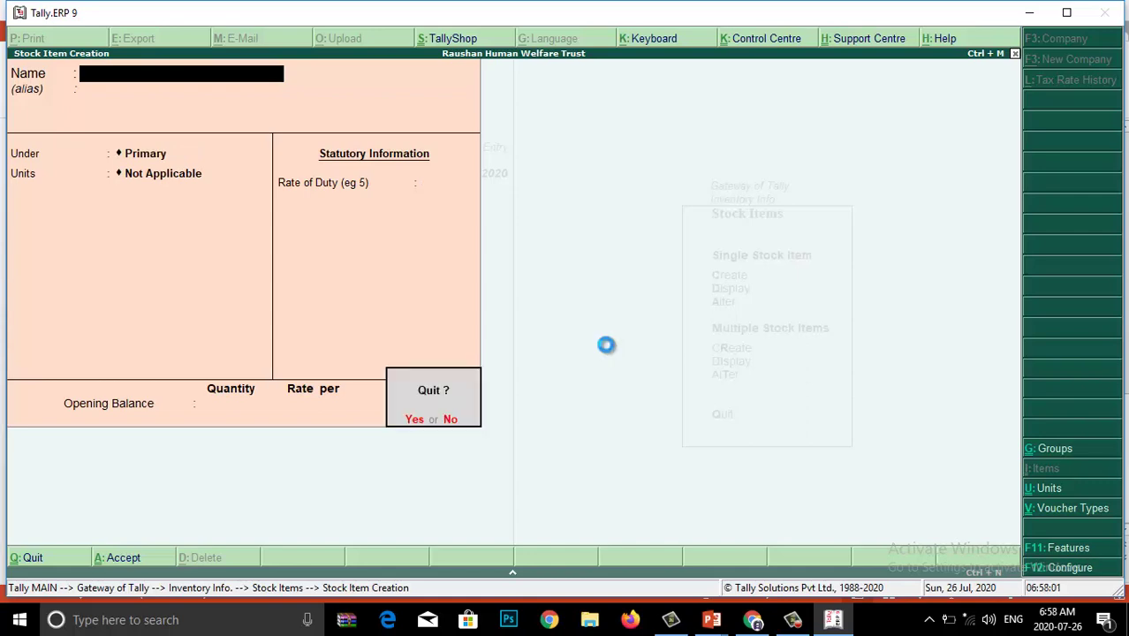
key(y)
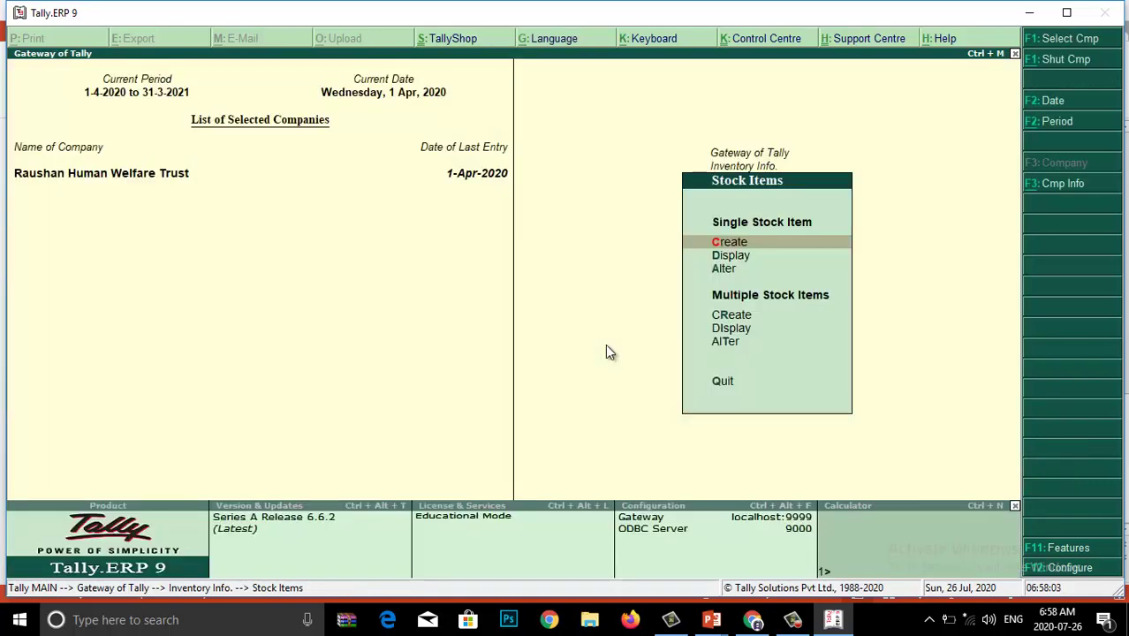
- Examine the list of created stock items in the single stock item display, and return to Inventory Info
key(Escape)
key(Escape)
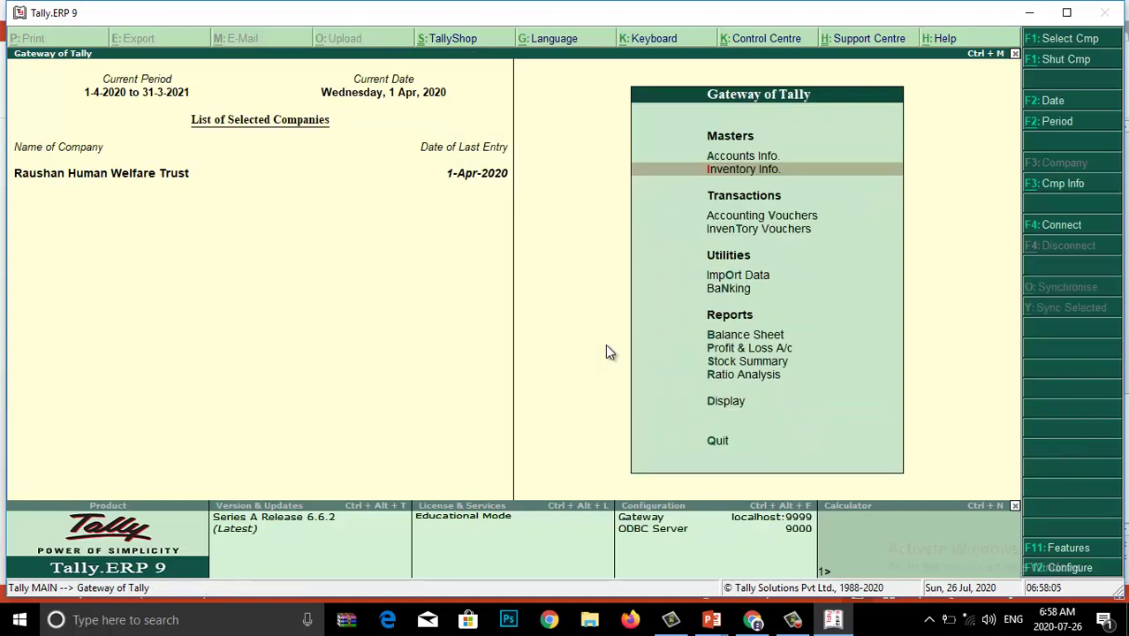
key(Return)
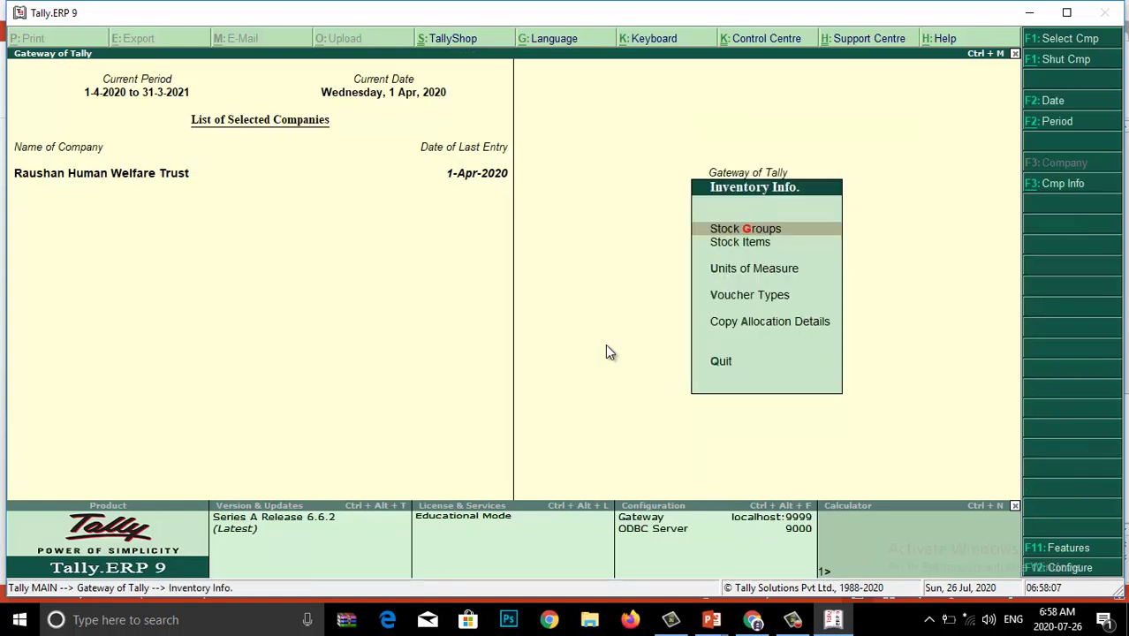
key(Down)
key(Return)
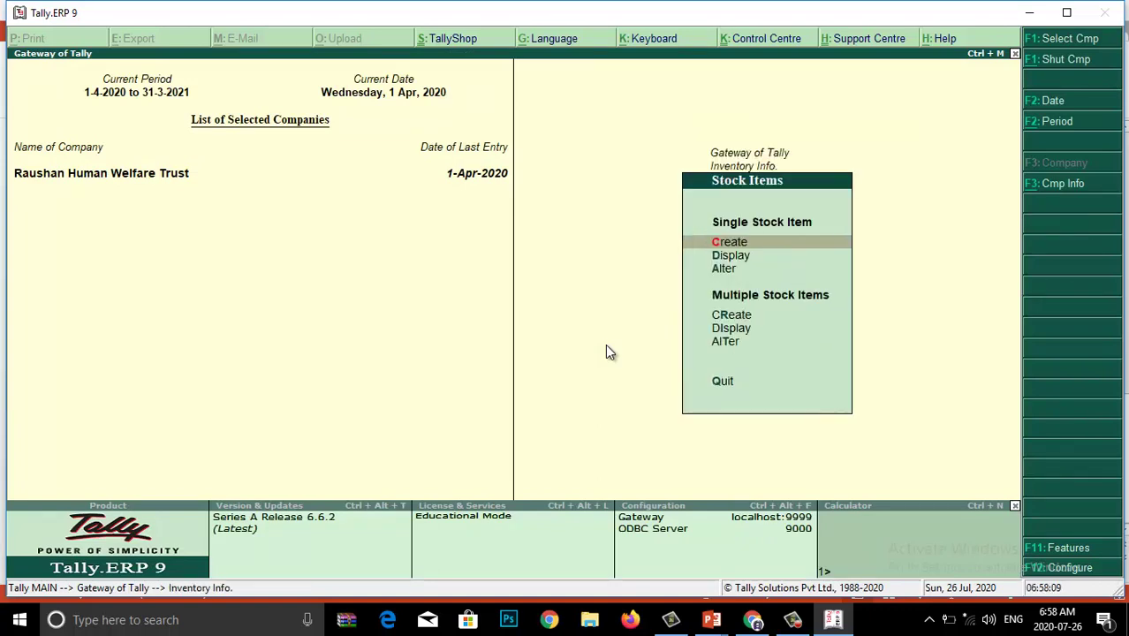
key(Down)
key(Return)
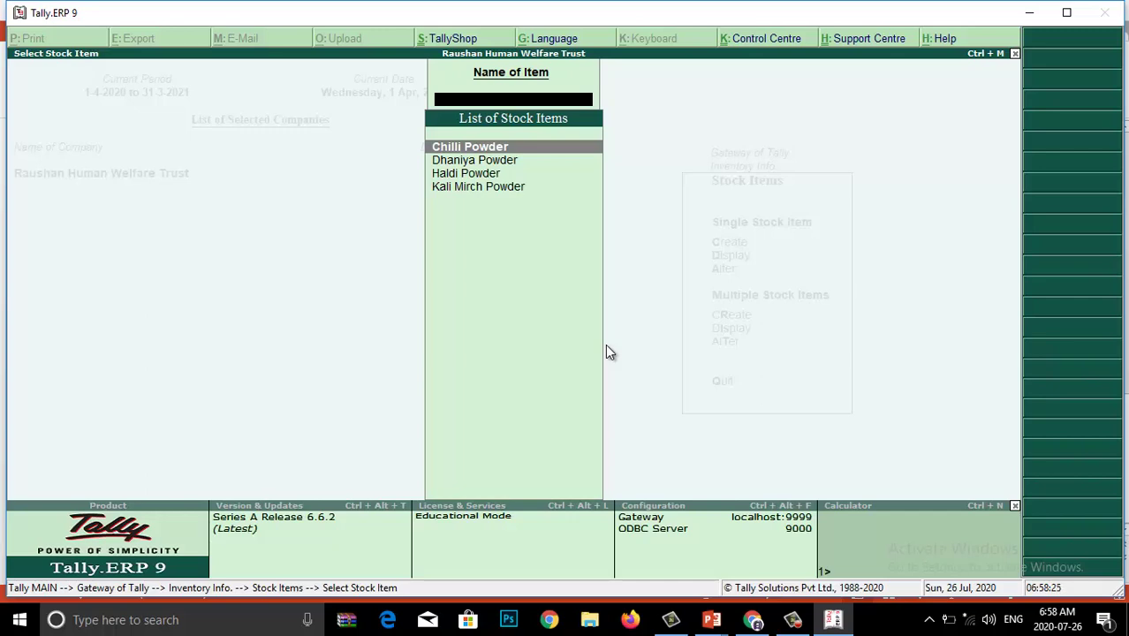
key(Escape)
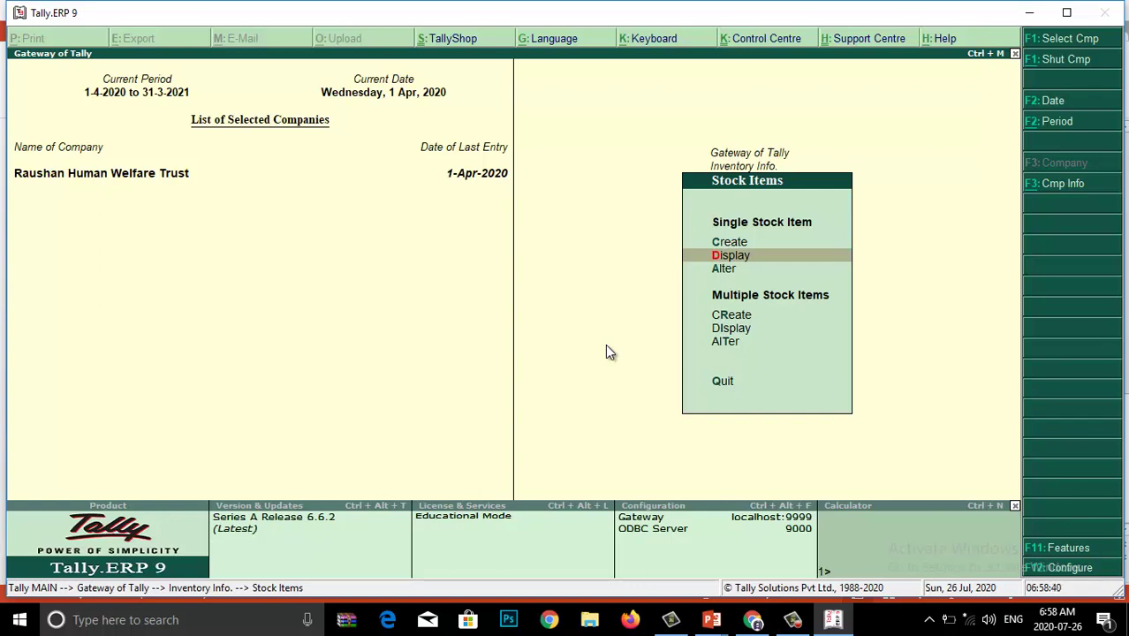
key(Escape)
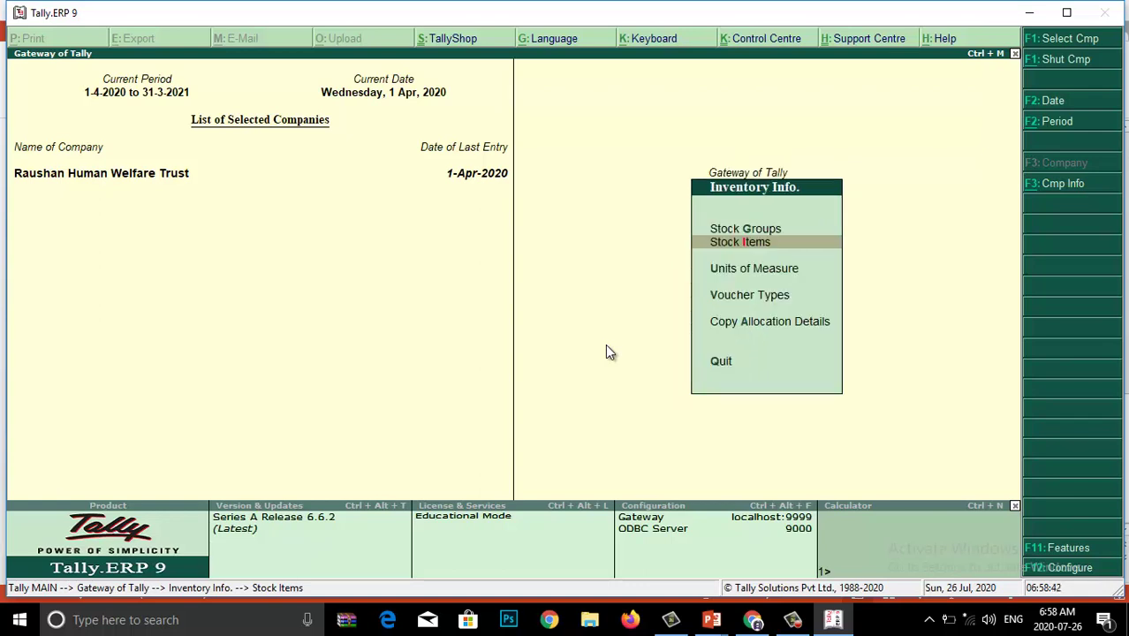
- Alter the stock item Chilli Powder by adding the alias Red Chilli Powder, and save it with the other details kept
key(Return)
key(Down)
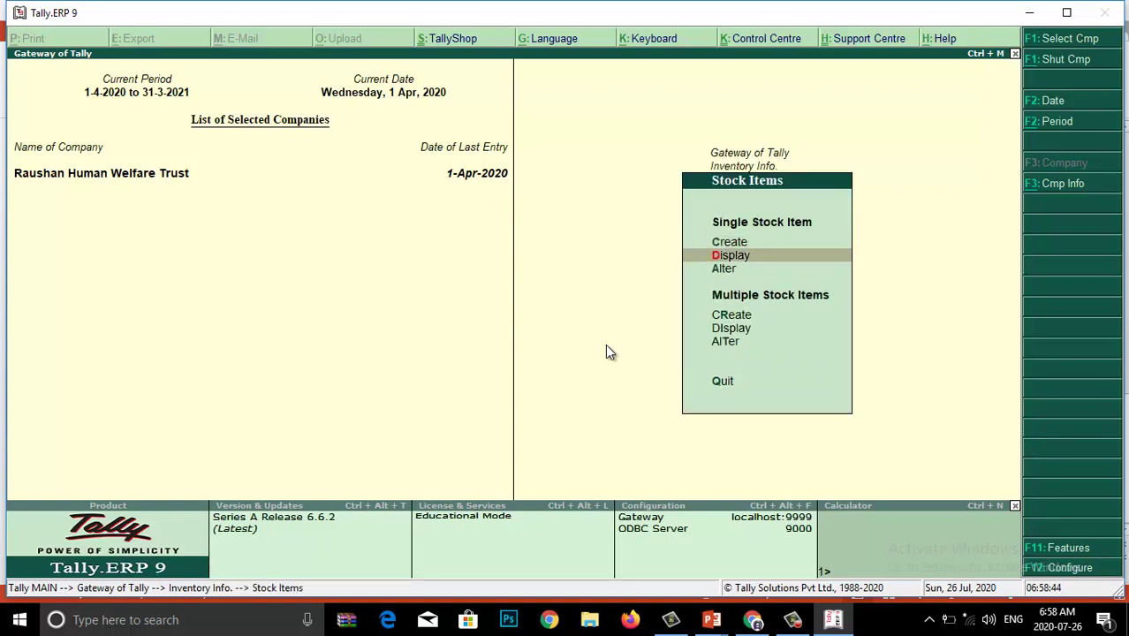
key(Down)
key(Return)
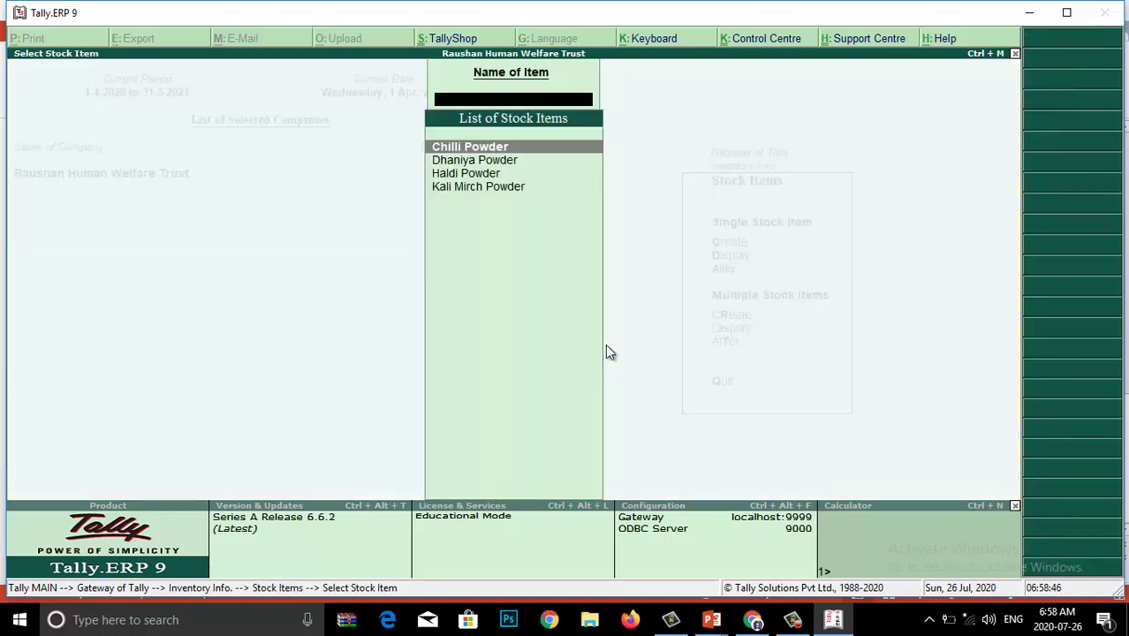
key(Return)
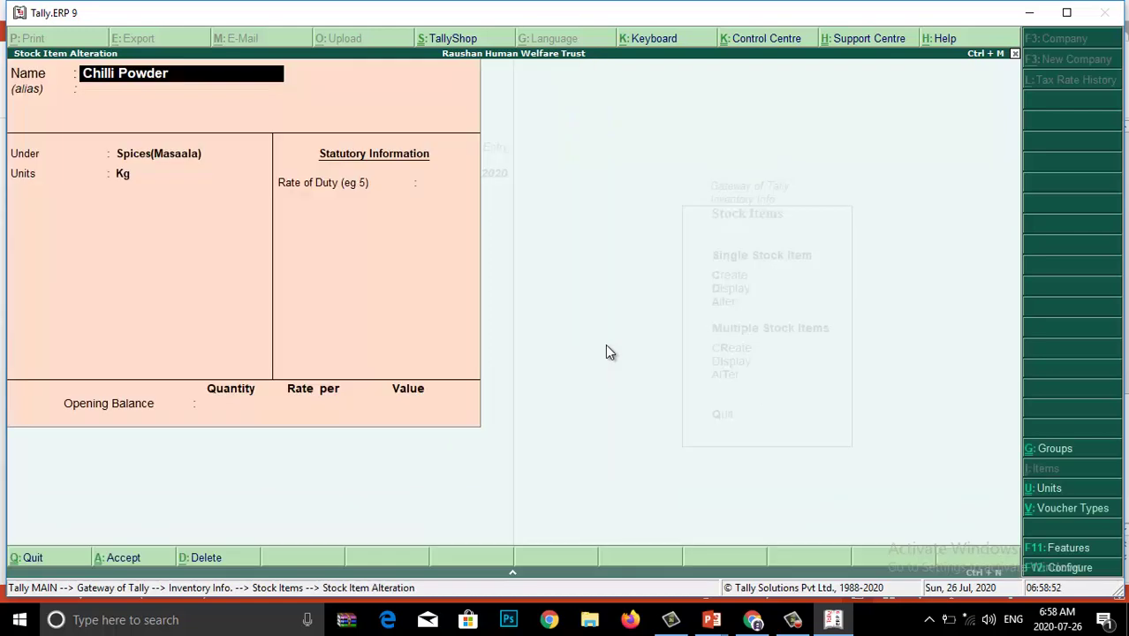
key(Return)
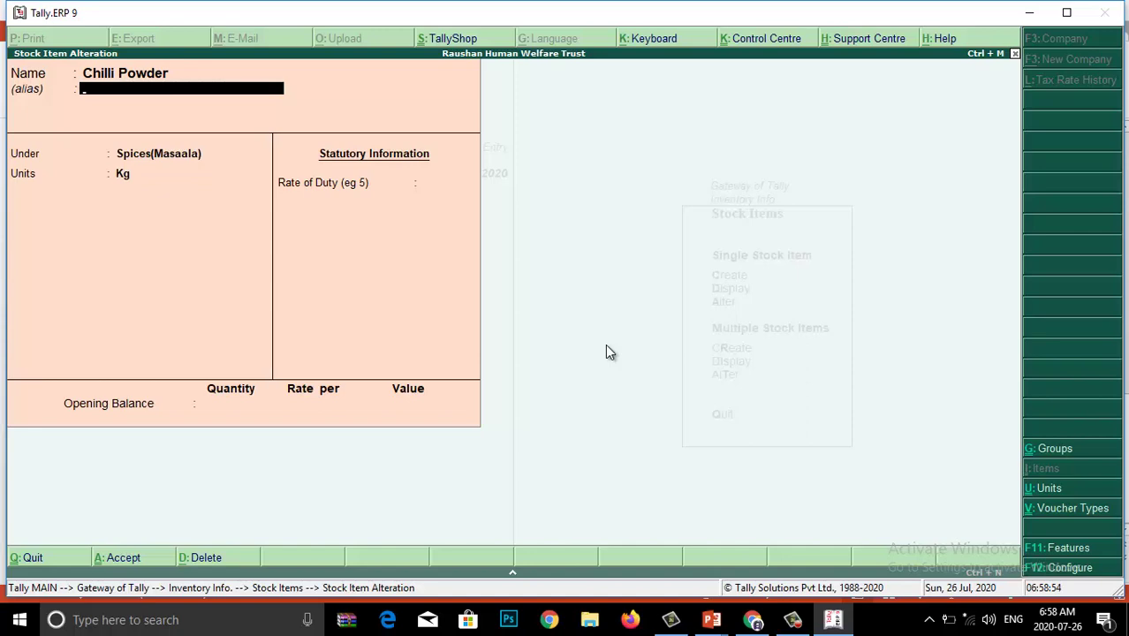
text(La)
text(l)
key(BackSpace)
key(BackSpace)
key(BackSpace)
key(BackSpace)
text(Red Chilli Powder)
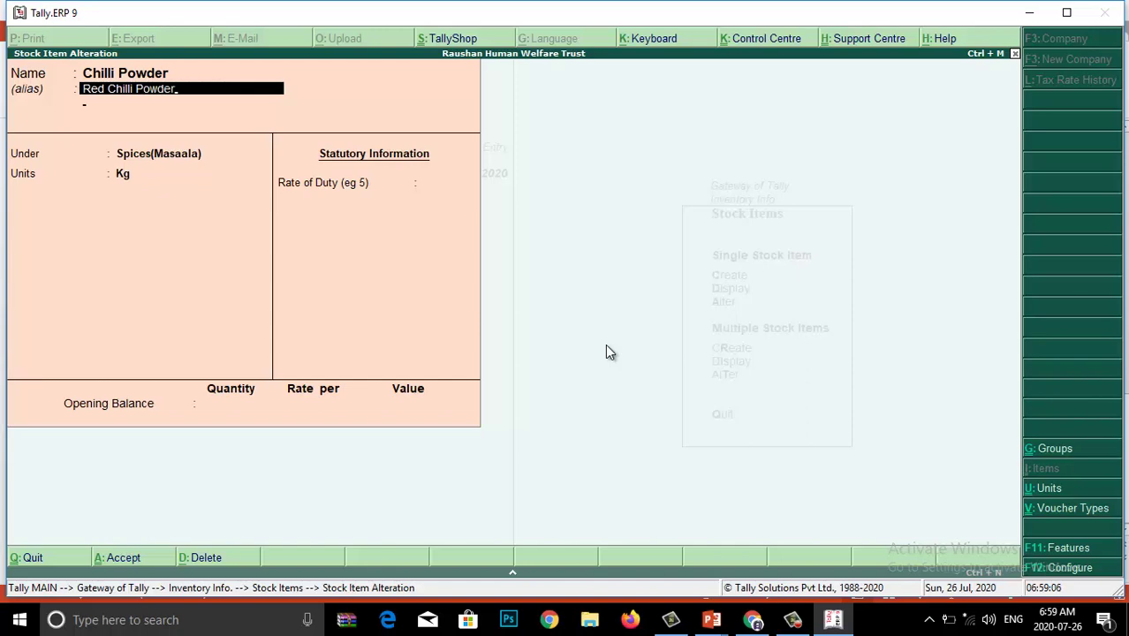
key(Return)
key(Return)
key(Return)
key(Return)
key(Return)
key(Return)
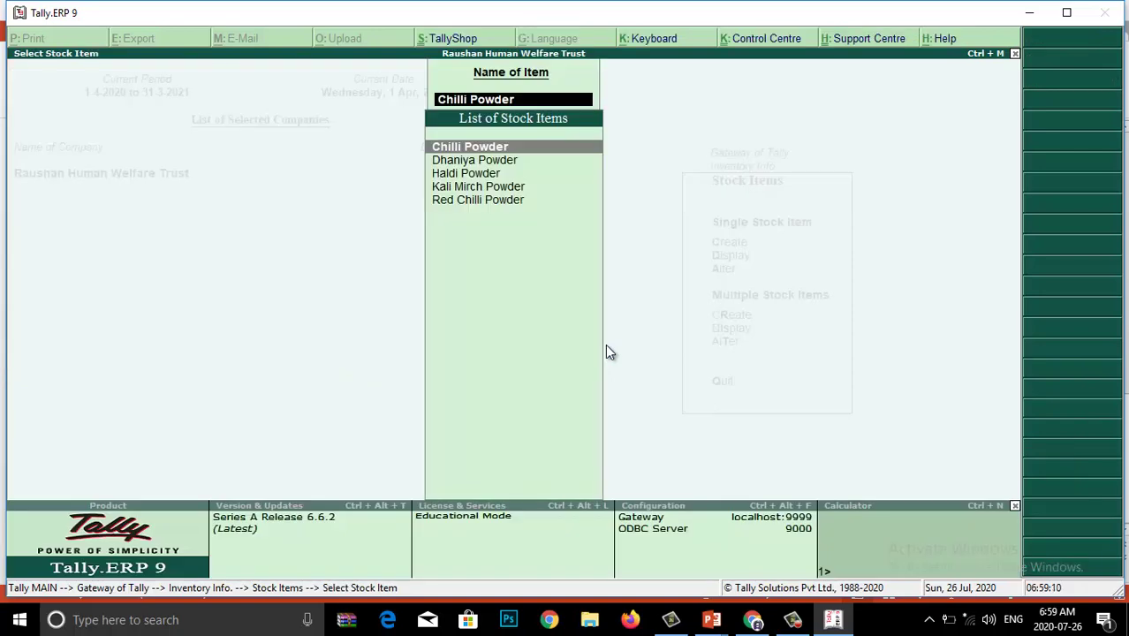
- Look up the stock item through its alias Red Chilli Powder in alteration mode, and leave without changes
key(Down)
key(Down)
key(Down)
key(Down)
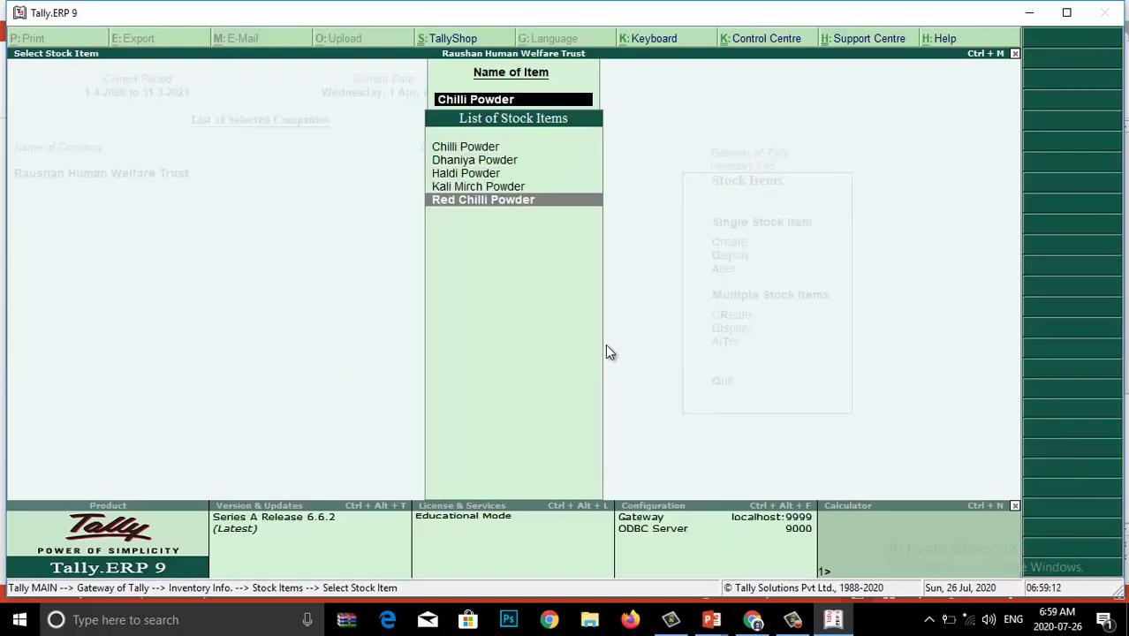
key(Return)
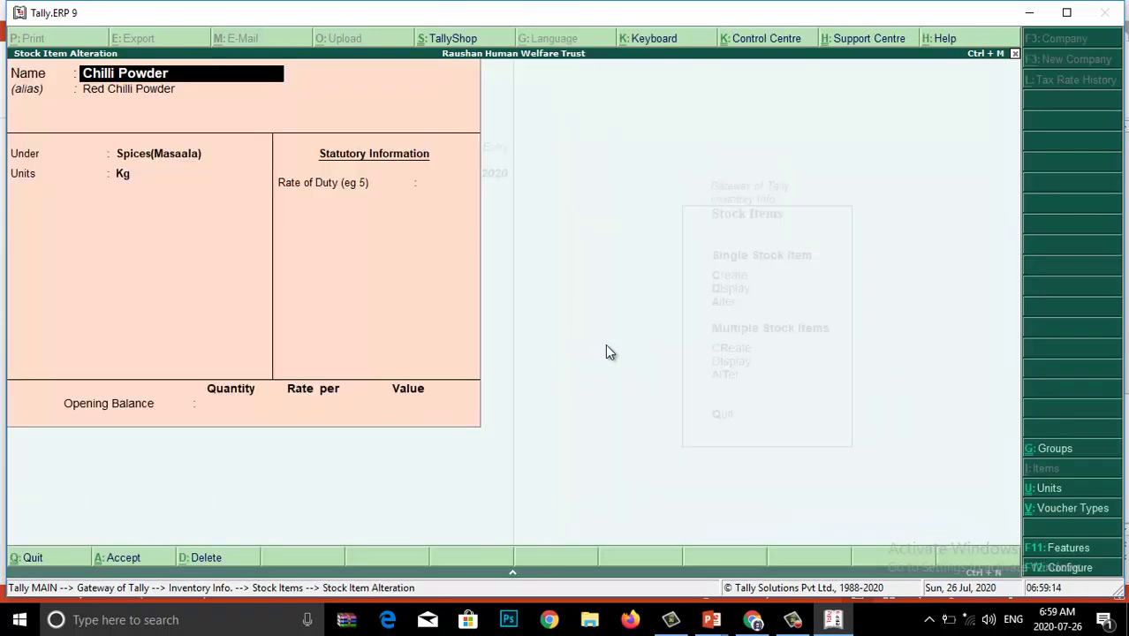
key(Escape)
key(Return)
key(Escape)
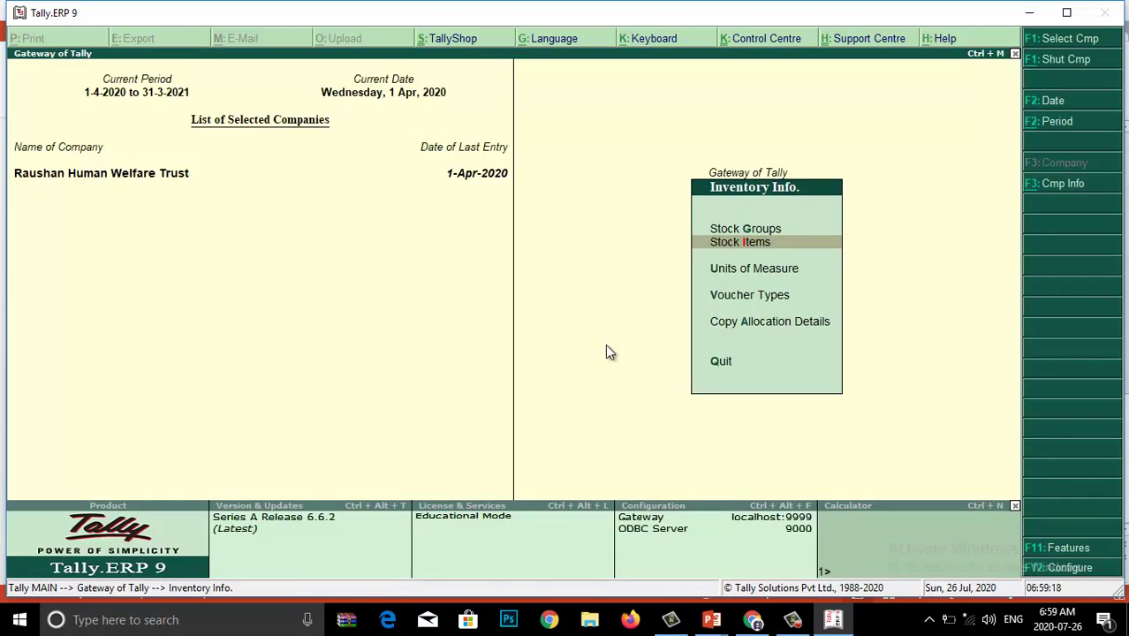
- Review the Spices(Masaala) stock group in alteration mode, and return to the stock group options without changing it
key(Up)
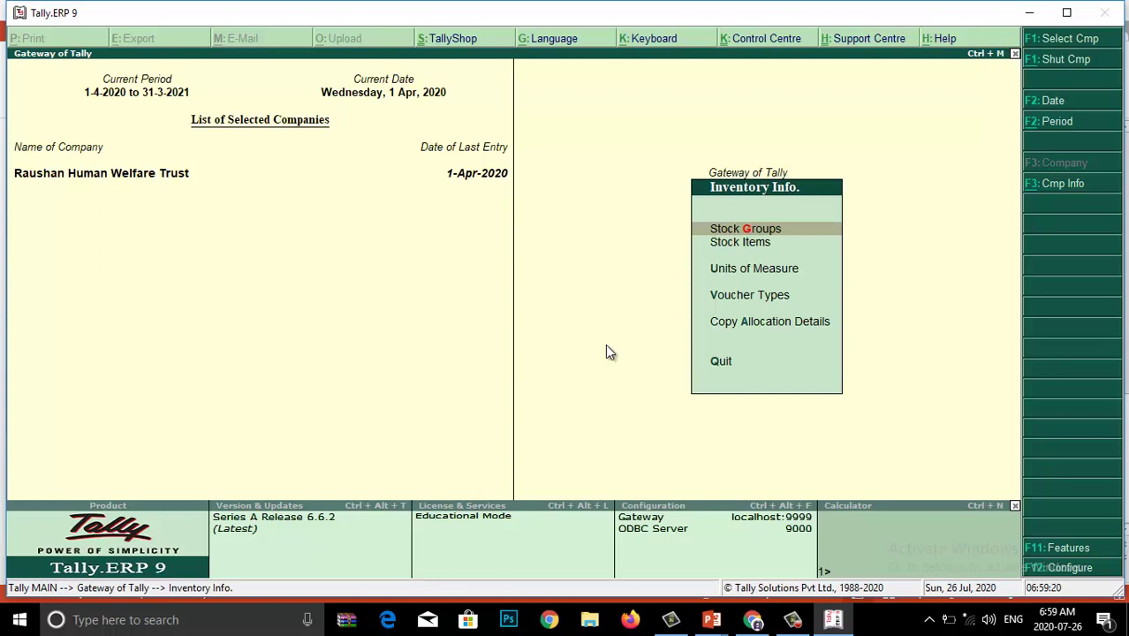
key(Return)
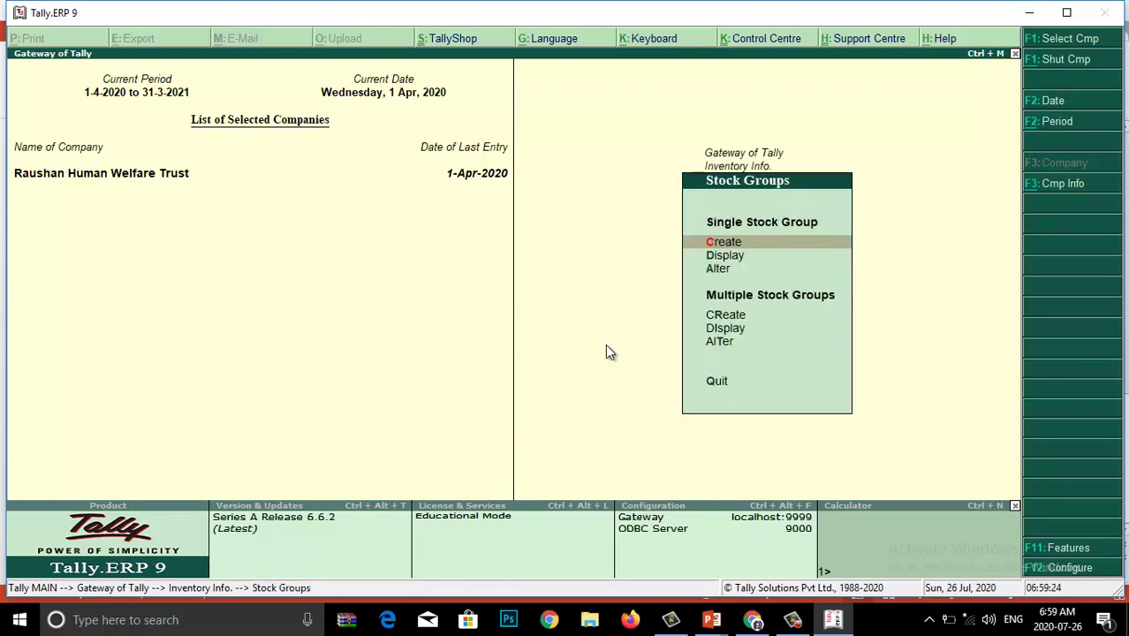
key(Down)
key(Down)
key(Return)
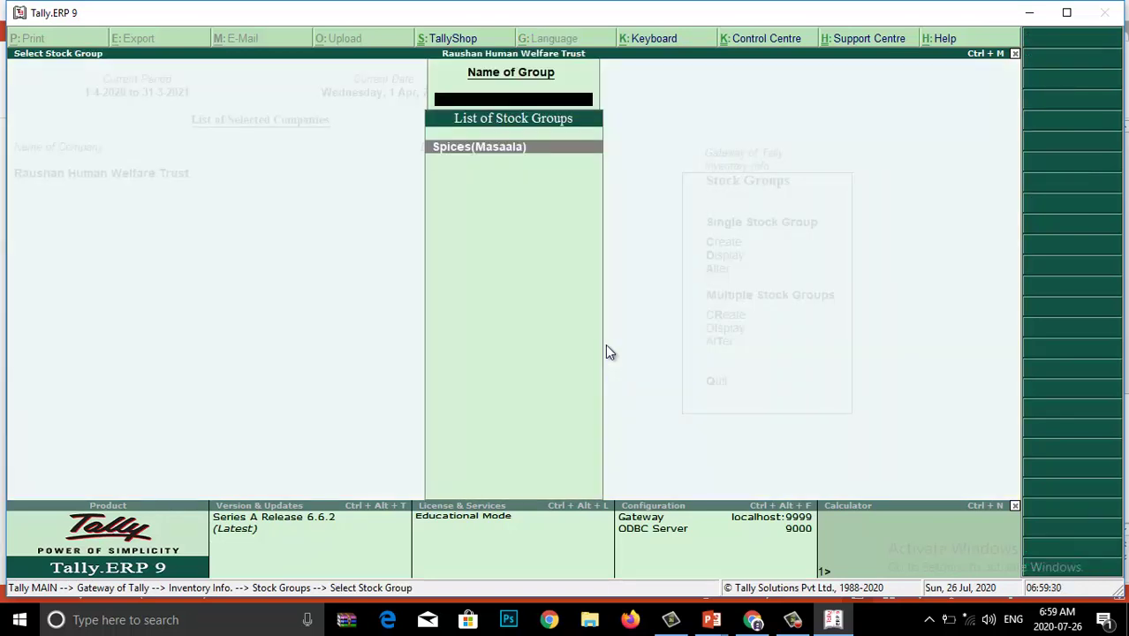
key(Return)
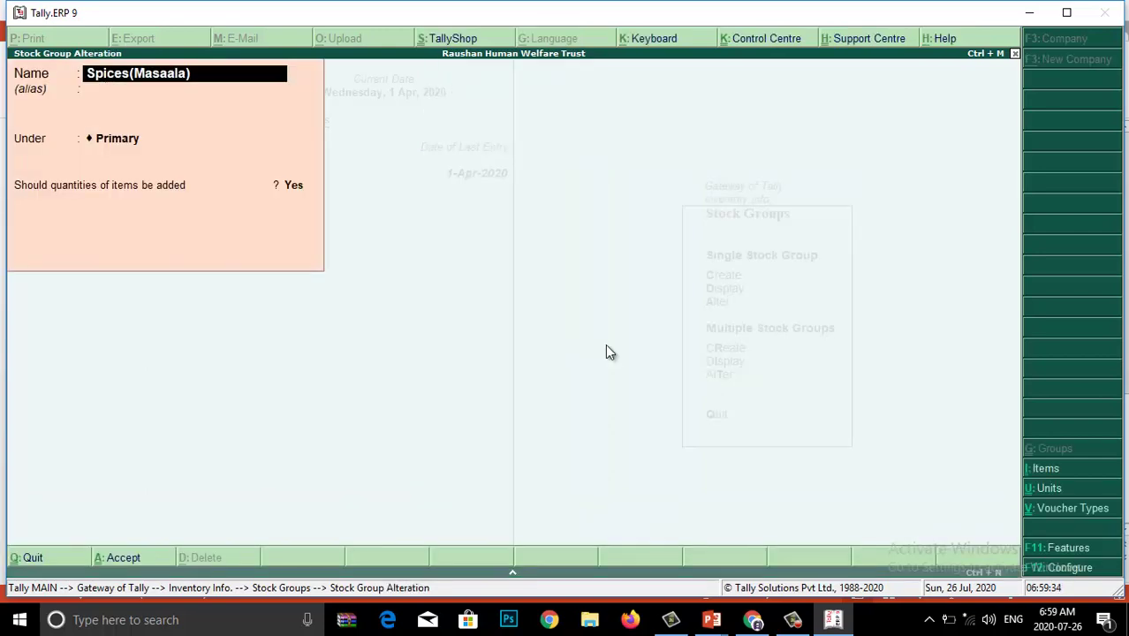
key(Escape)
key(Return)
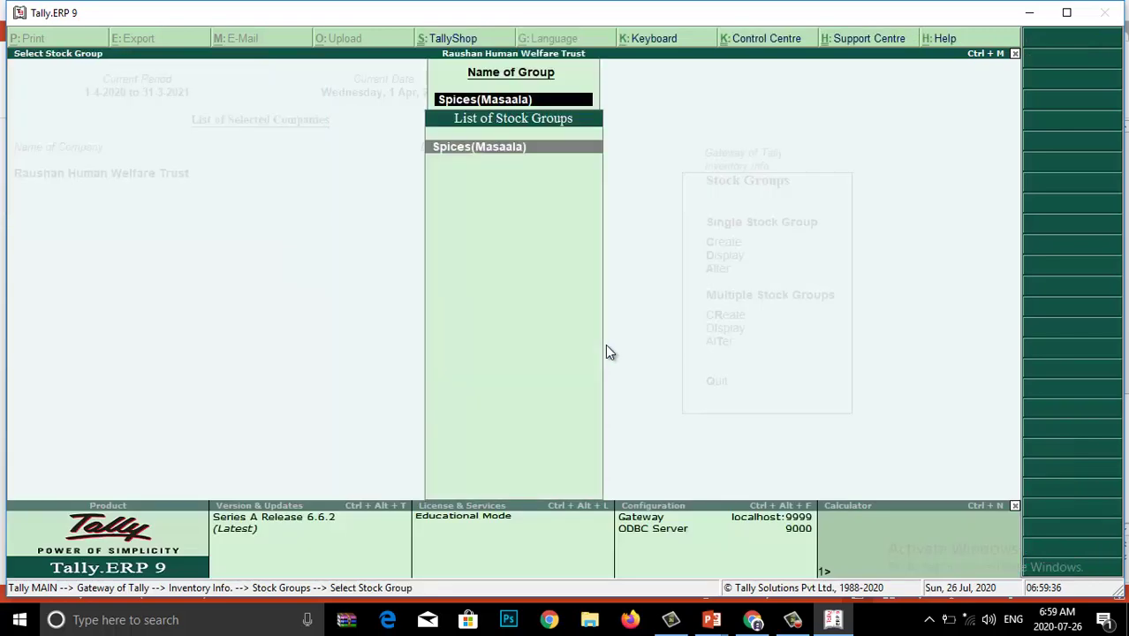
key(Escape)
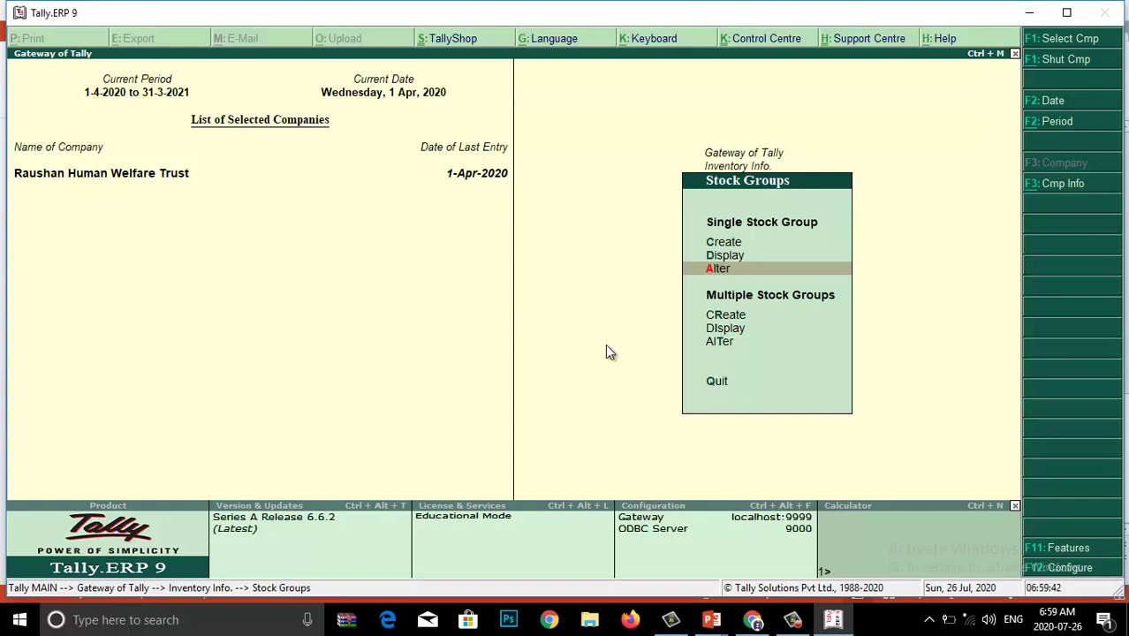
- Start multiple stock group creation under All Items and enter the group Oil under Primary, with item quantities added set to Yes
key(Down)
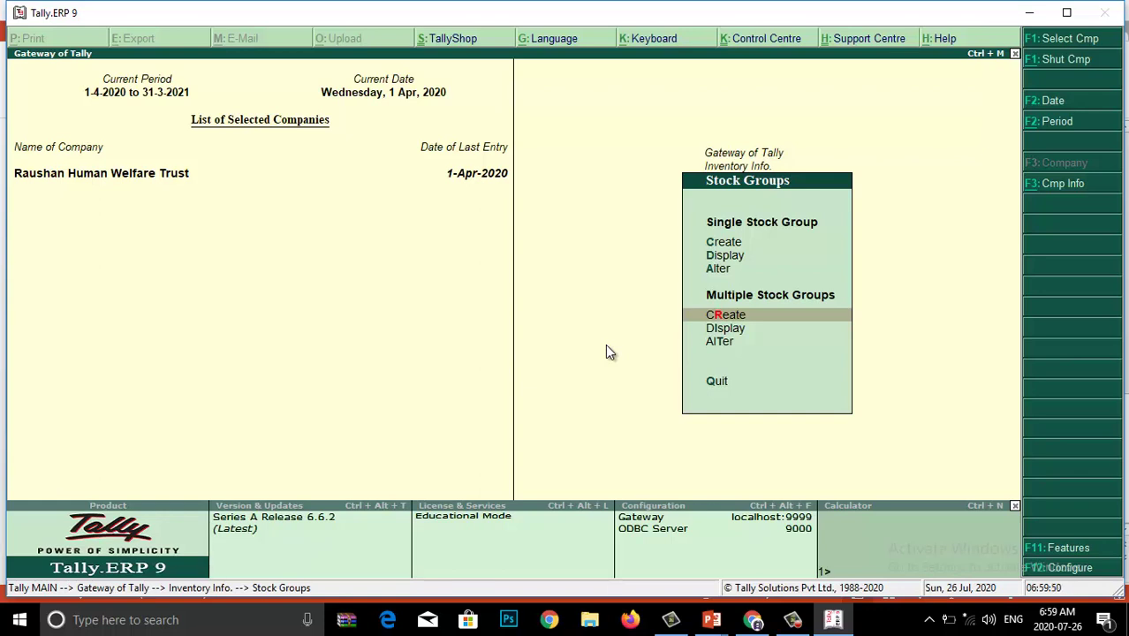
key(Return)
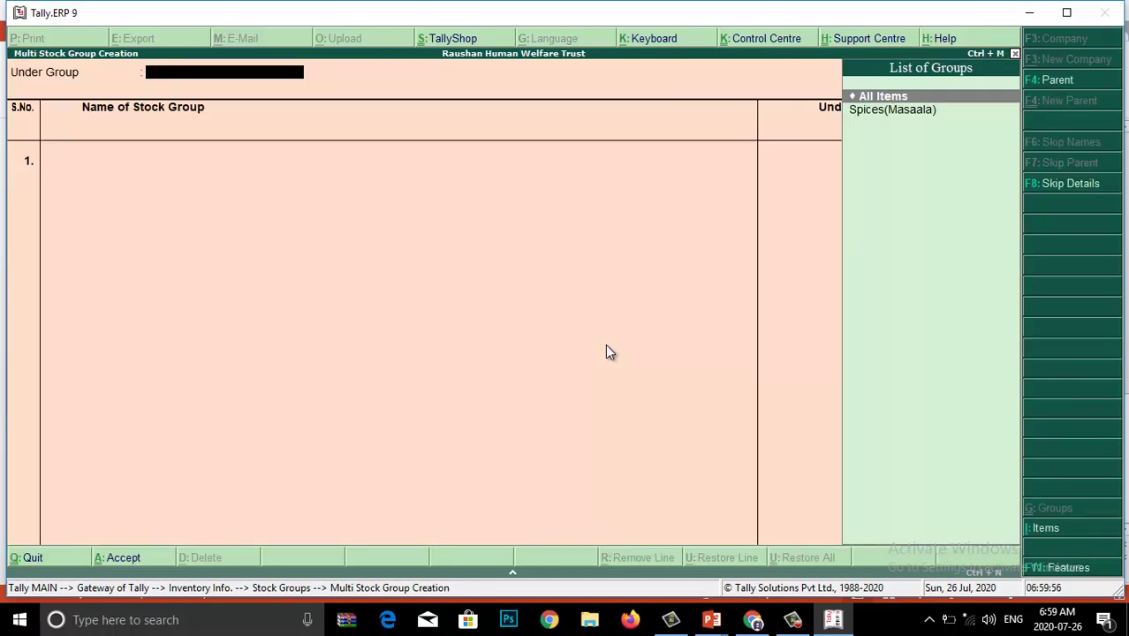
key(Return)
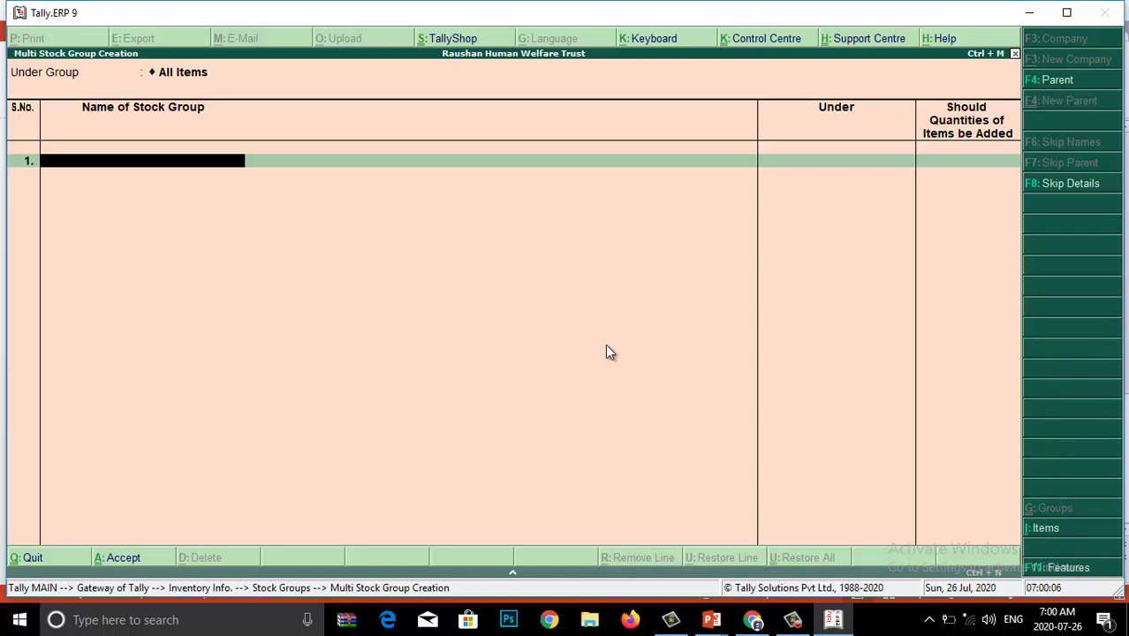
text(Oil)
key(Return)
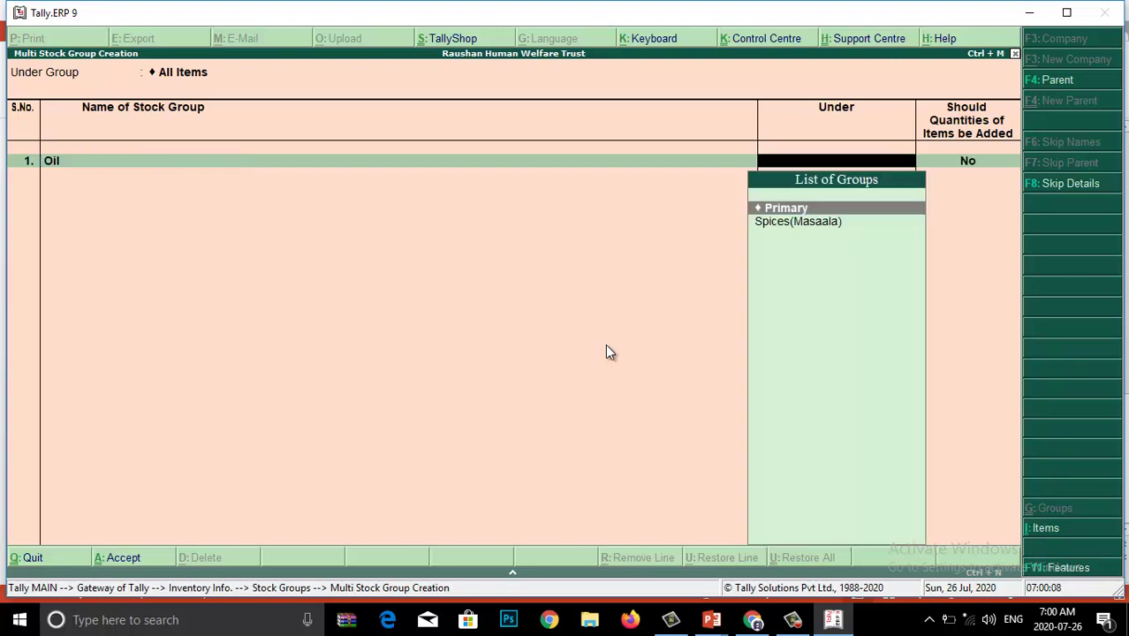
key(Return)
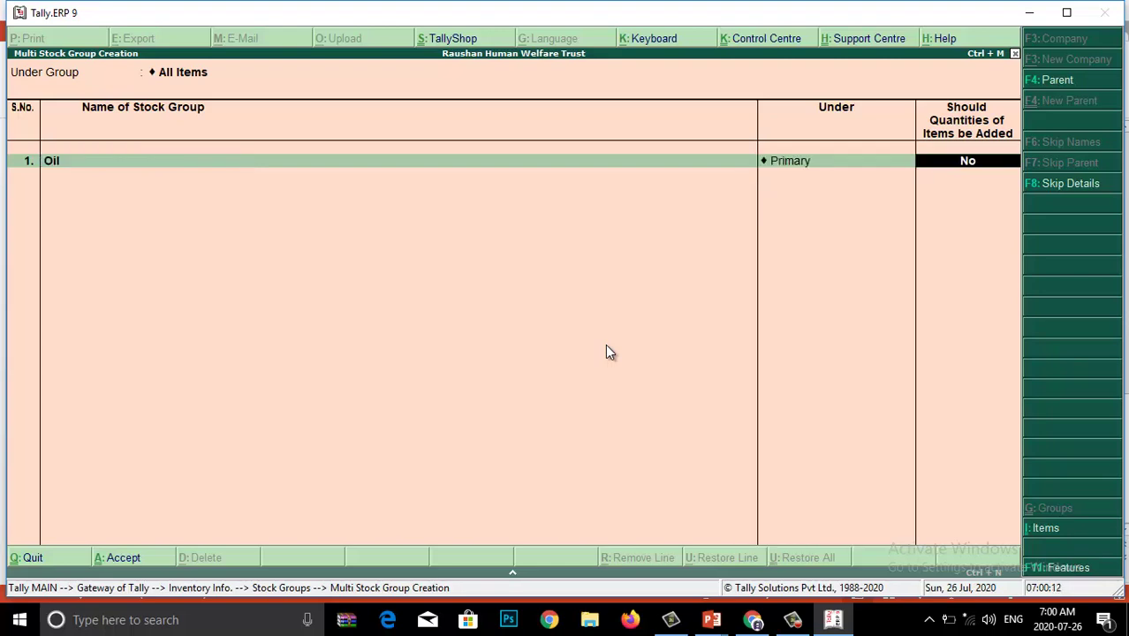
text(y)
key(Return)
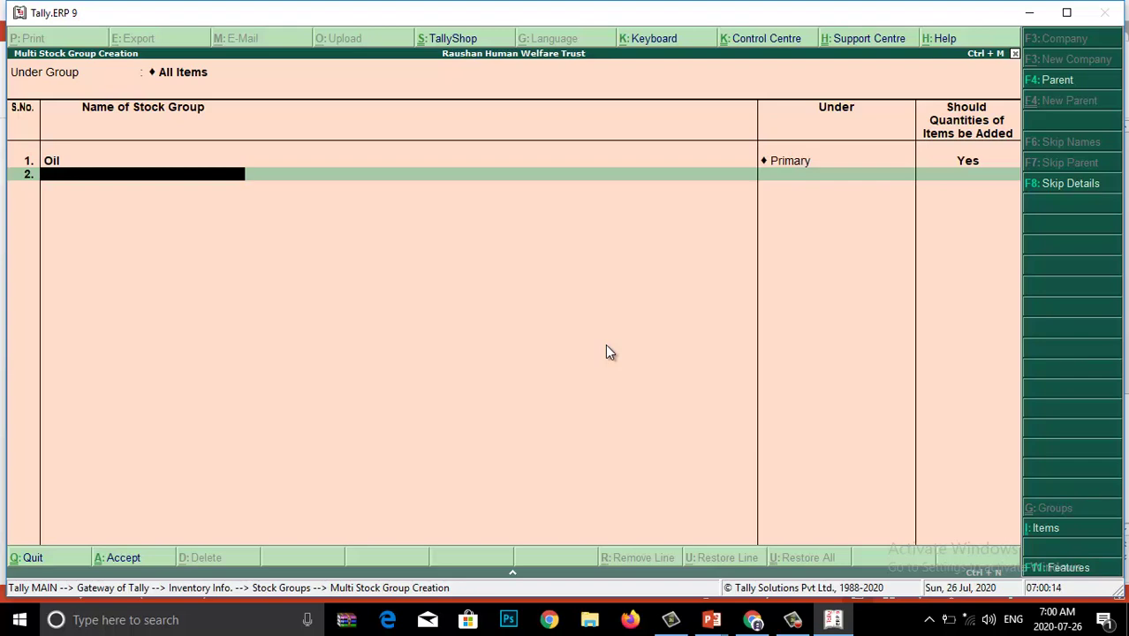
- Add the stock group Biscuit under Primary with item quantities added set to Yes, and save the groups
text(Biscuit)
key(Return)
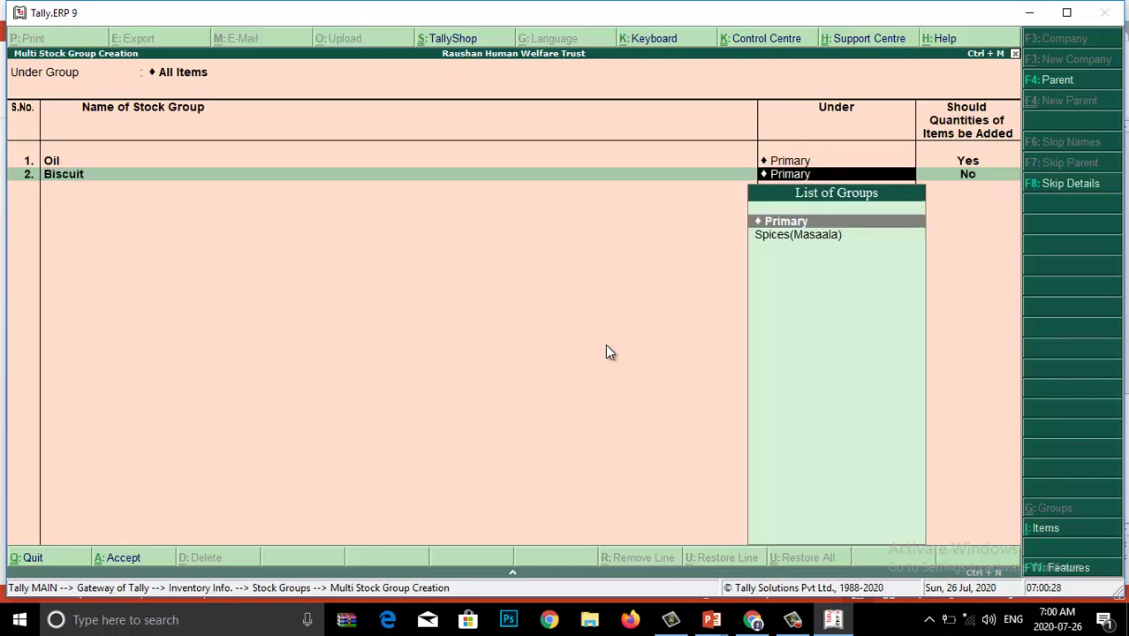
key(Return)
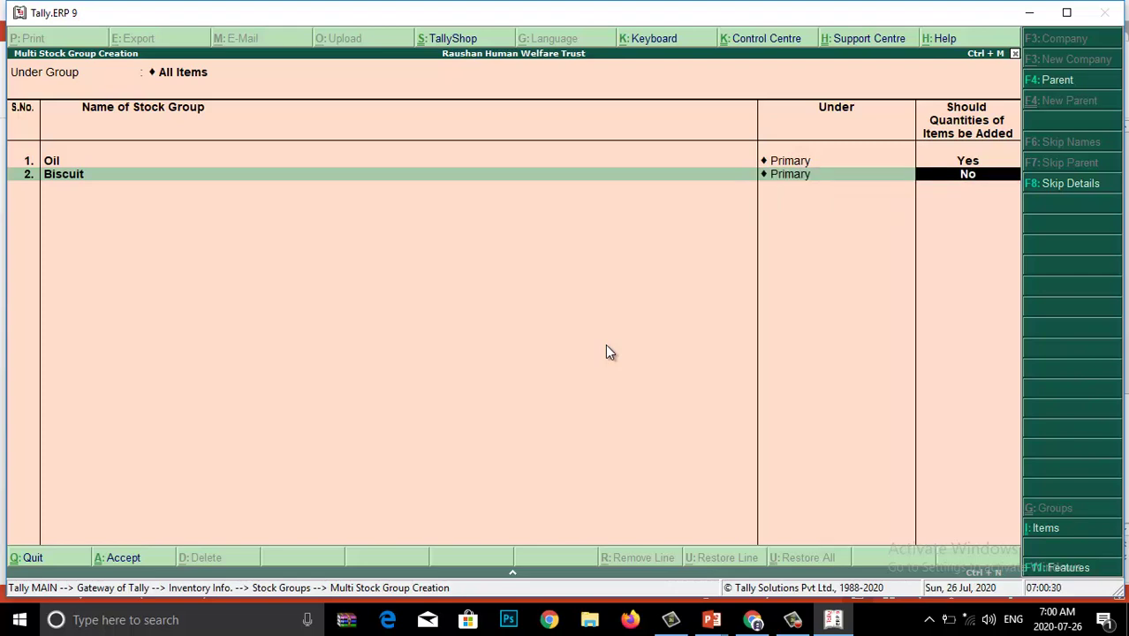
text(y)
key(Return)
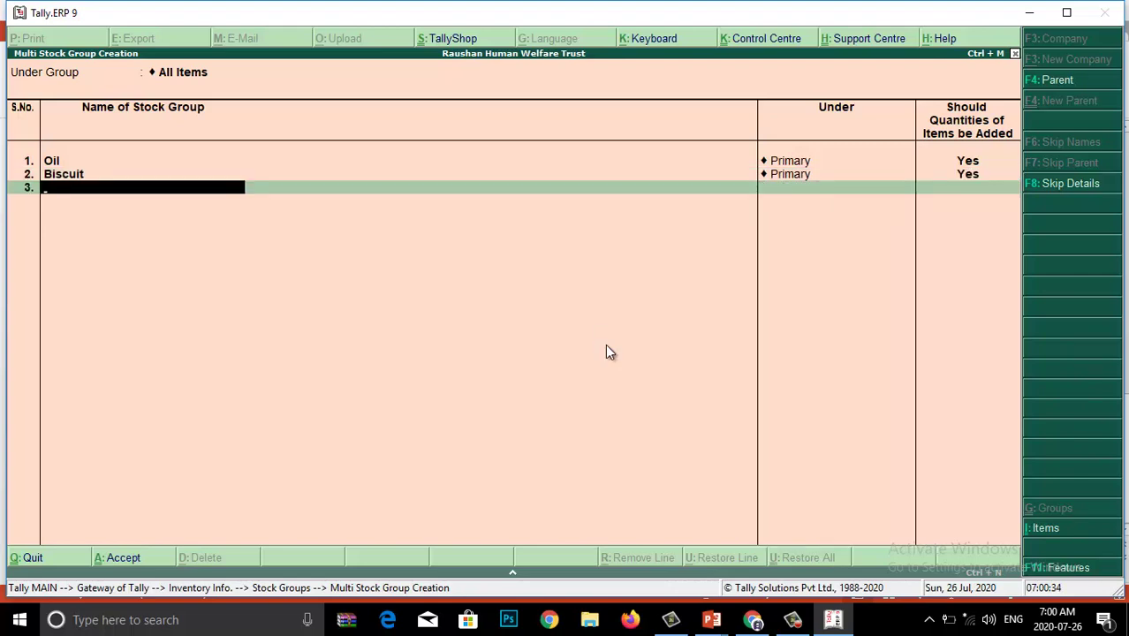
key(ctrl+a)
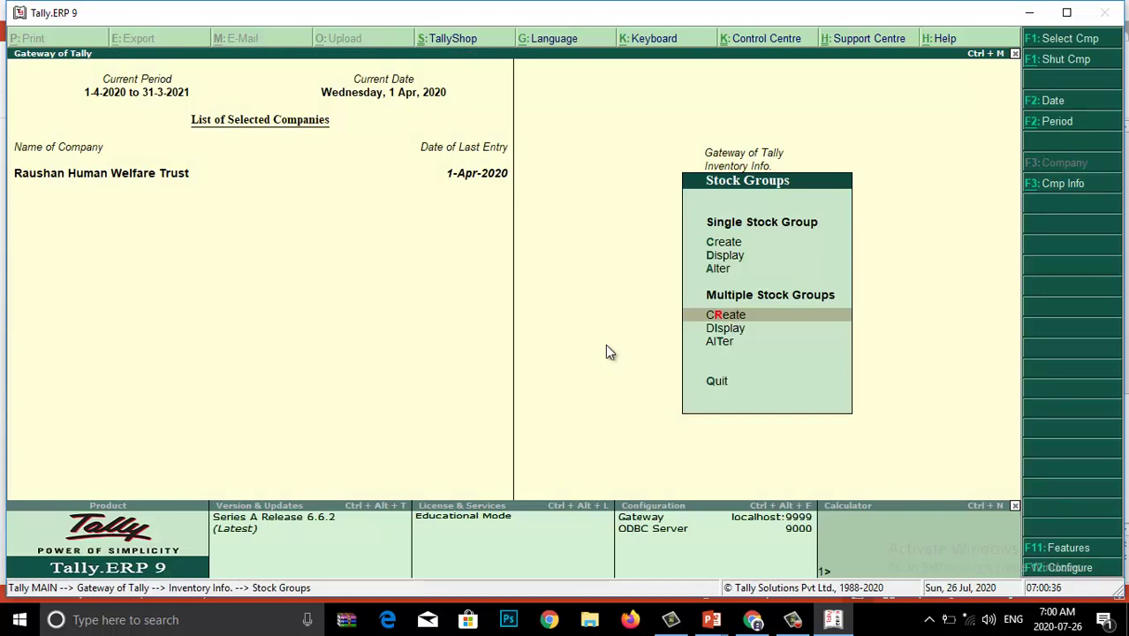
- Check the list of stock groups in the single stock group display, and return to the Gateway of Tally
key(d)
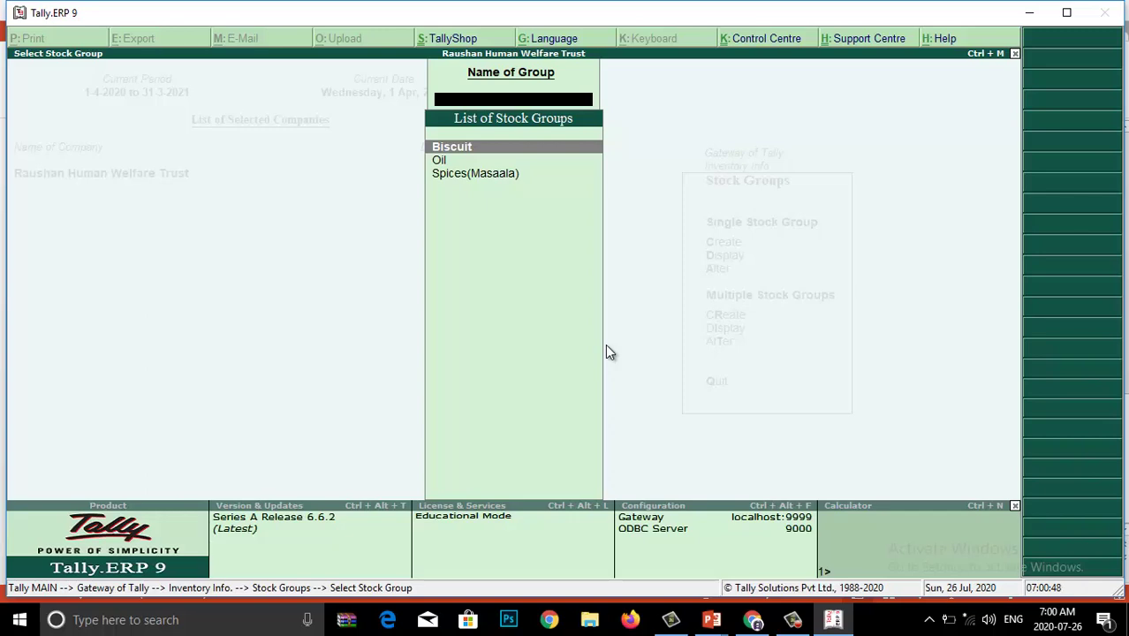
key(Escape)
key(Escape)
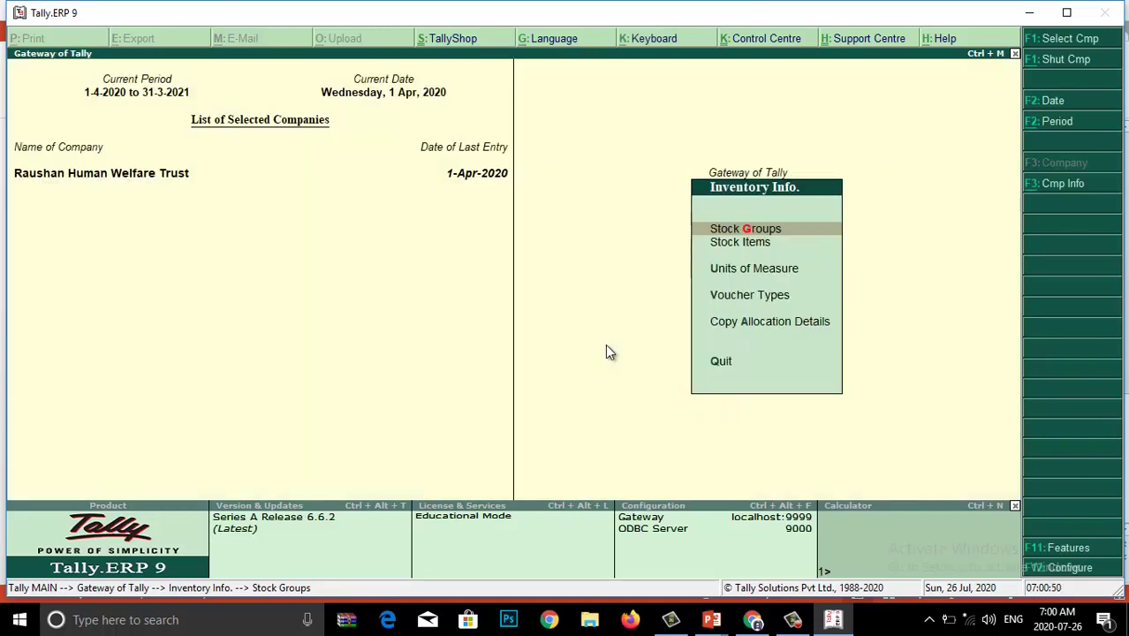
key(Escape)
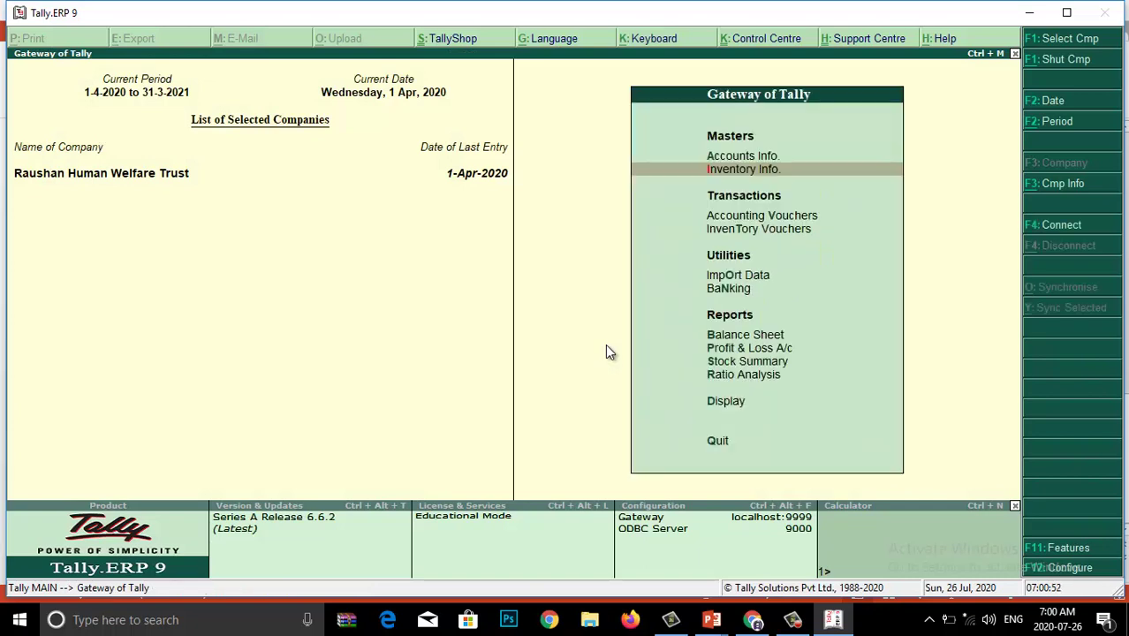